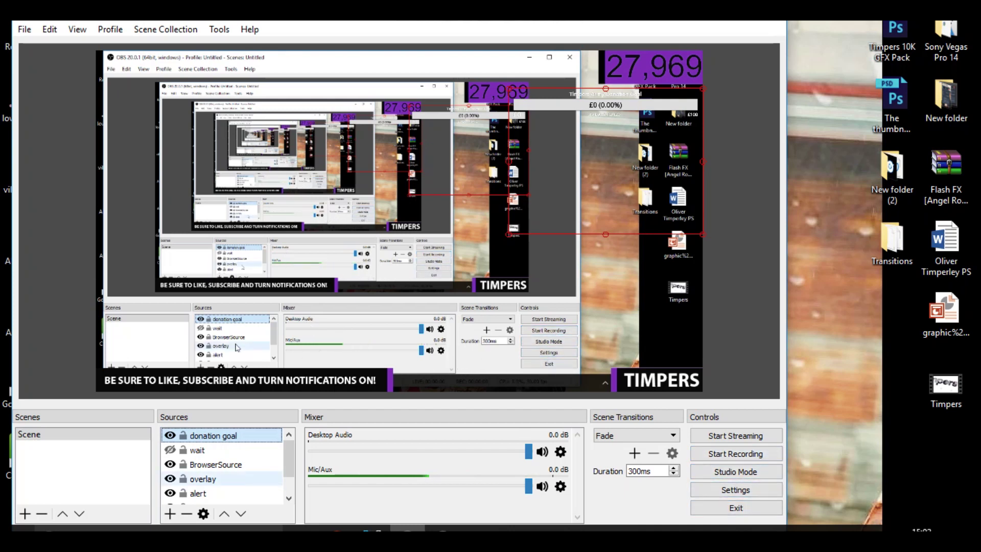
scroll(281, 480, down, 1)
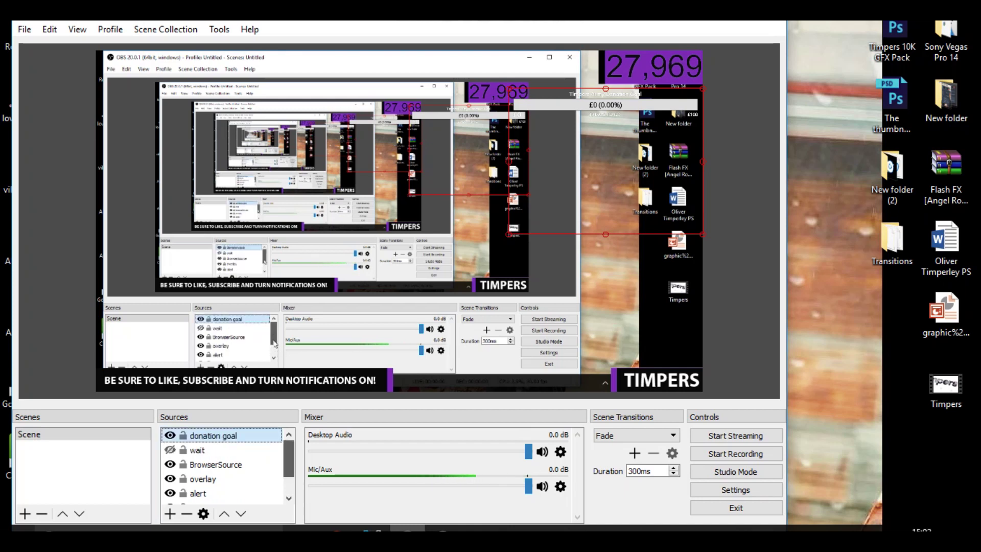
right_click(288, 484)
click(41, 435)
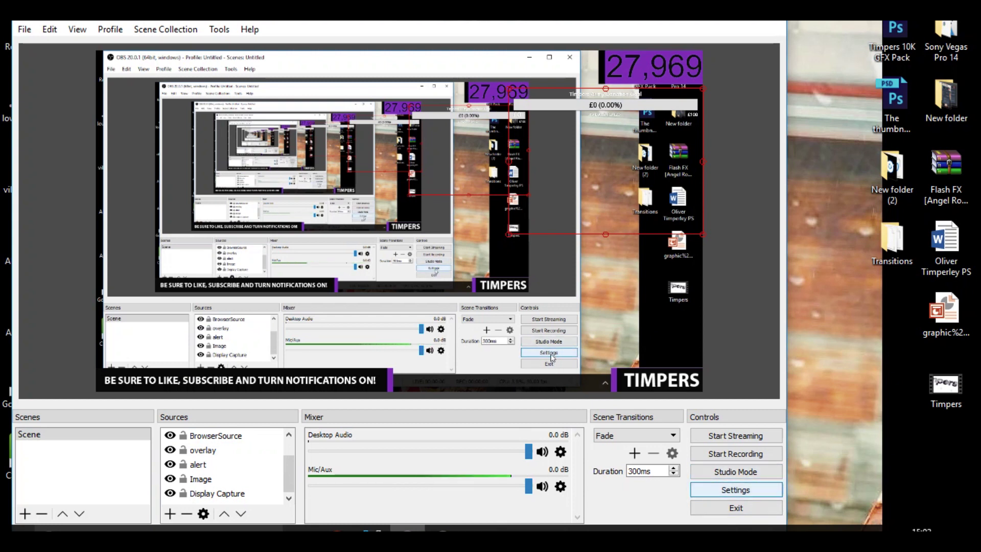
Open the stream settings and choose YouTube / YouTube Gaming as the streaming service.
click(735, 489)
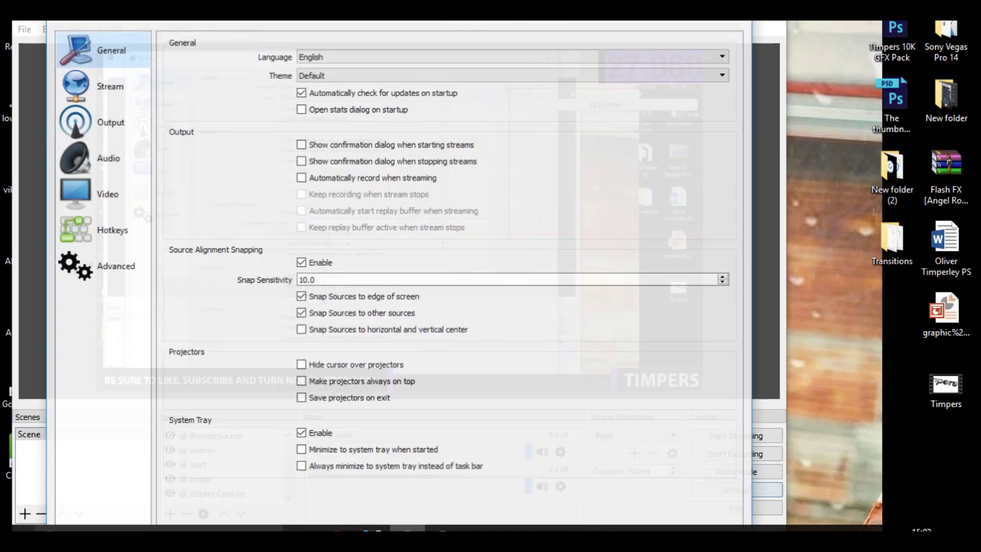
click(110, 85)
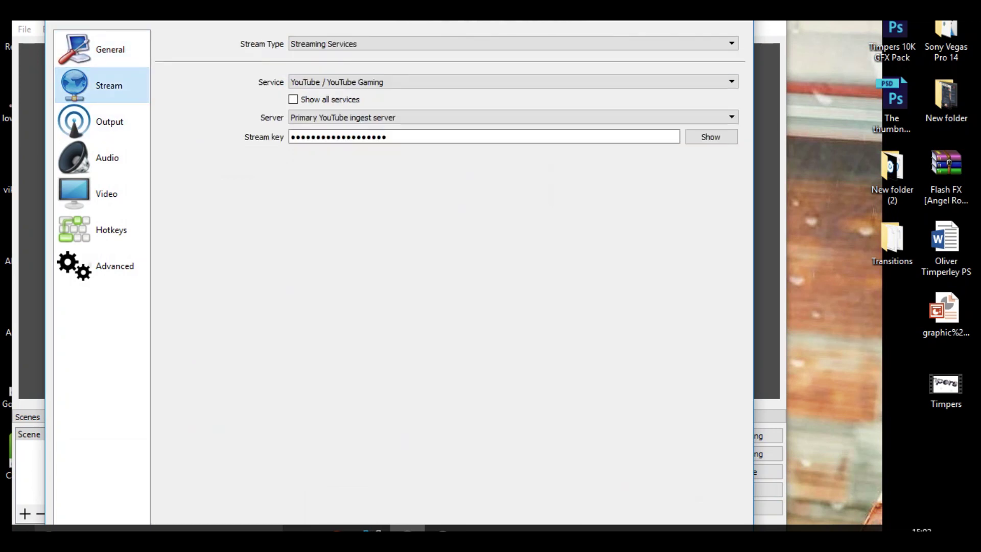
click(315, 82)
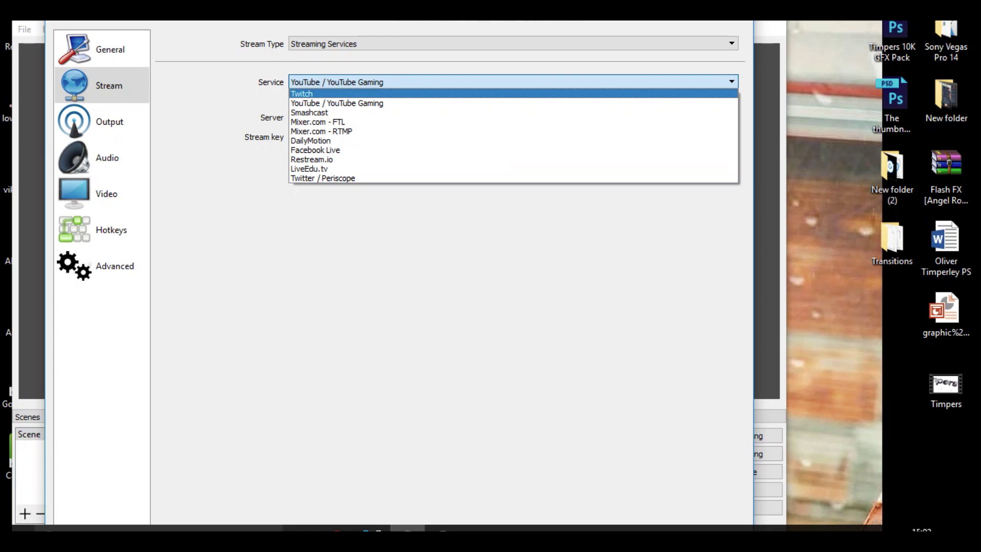
click(336, 103)
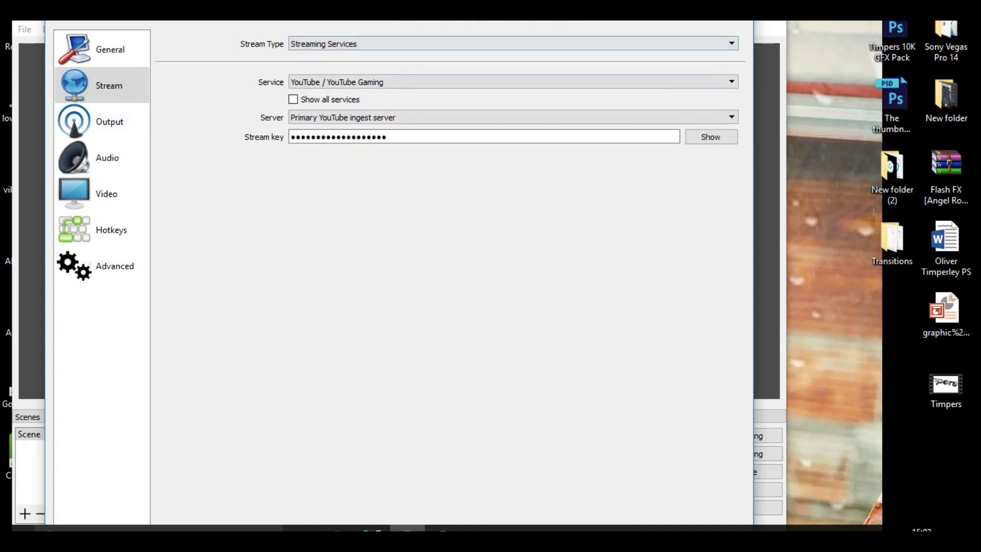
drag(631, 22, 554, 13)
drag(326, 13, 511, 18)
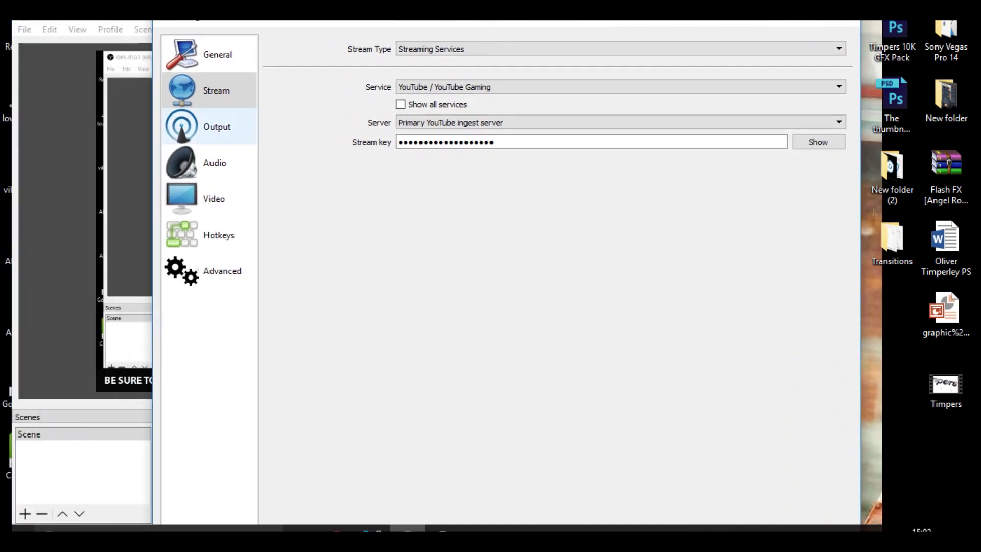
Look through the audio, video and general settings and close the settings.
click(209, 162)
click(209, 198)
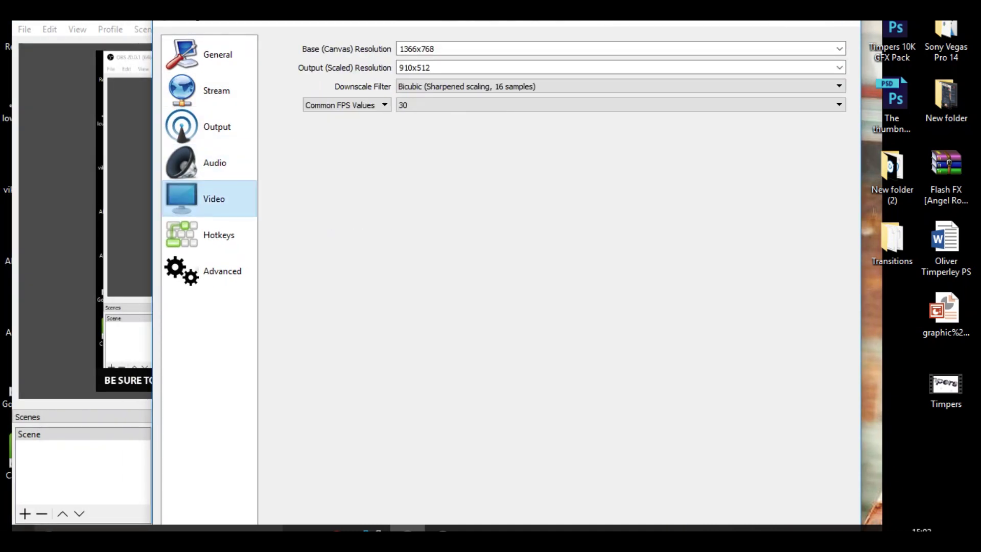
click(210, 162)
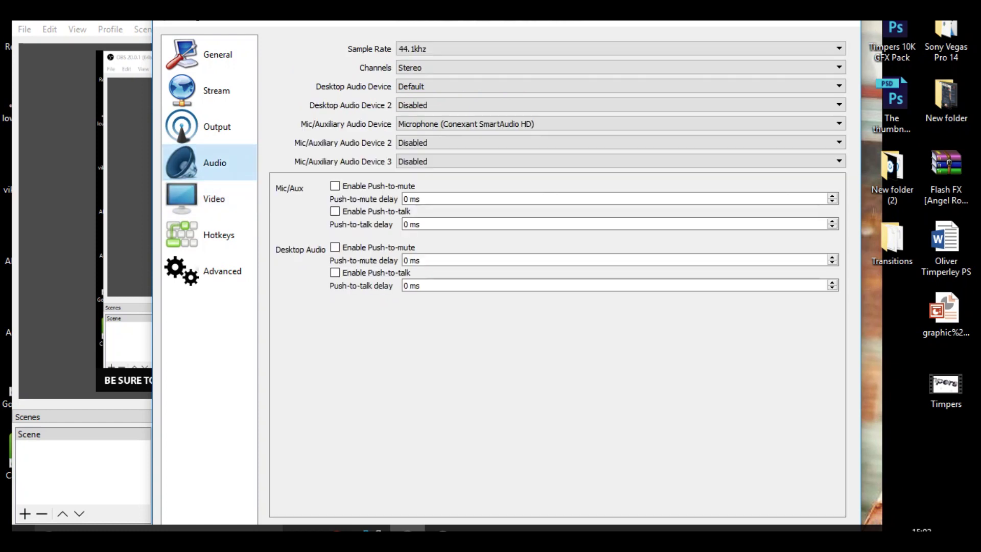
click(214, 198)
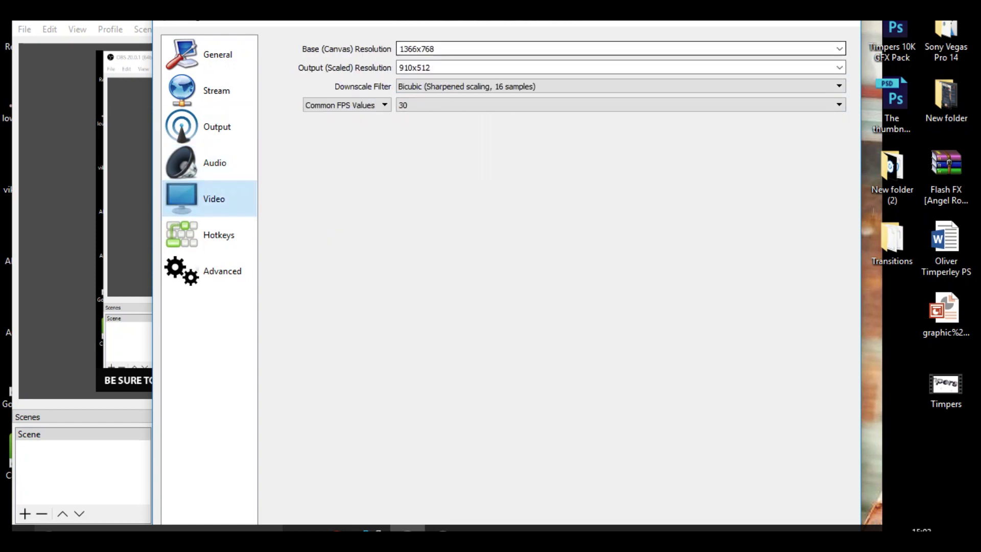
click(210, 55)
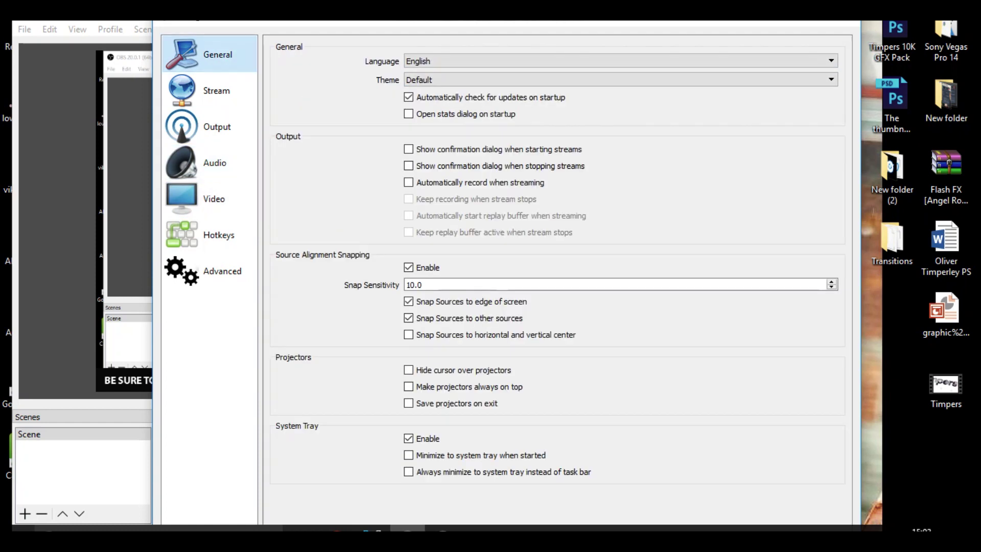
click(845, 23)
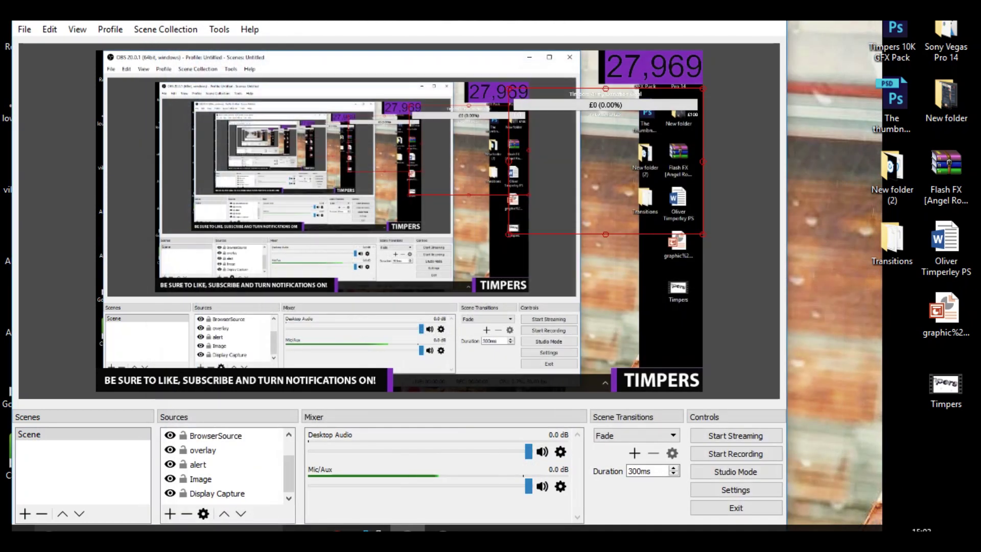
right_click(753, 106)
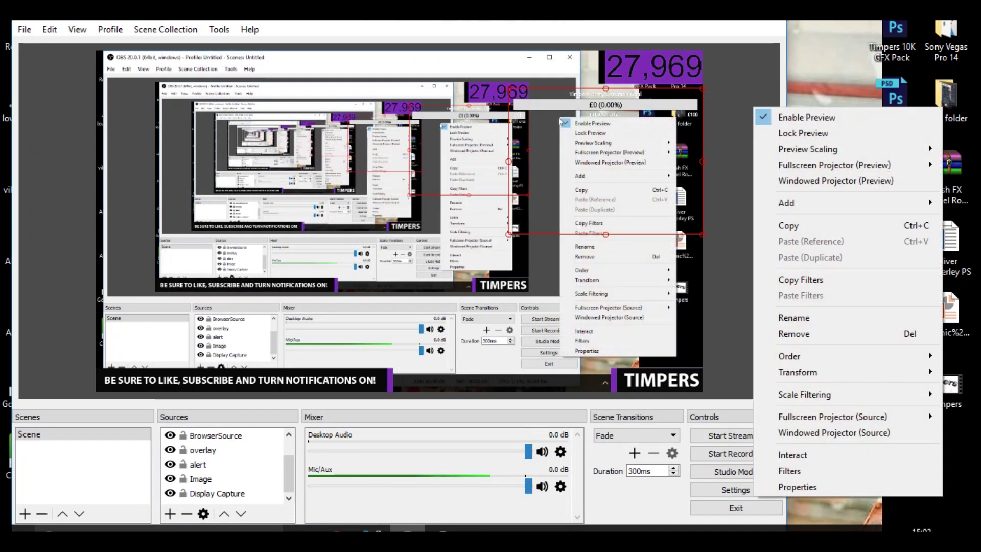
click(634, 14)
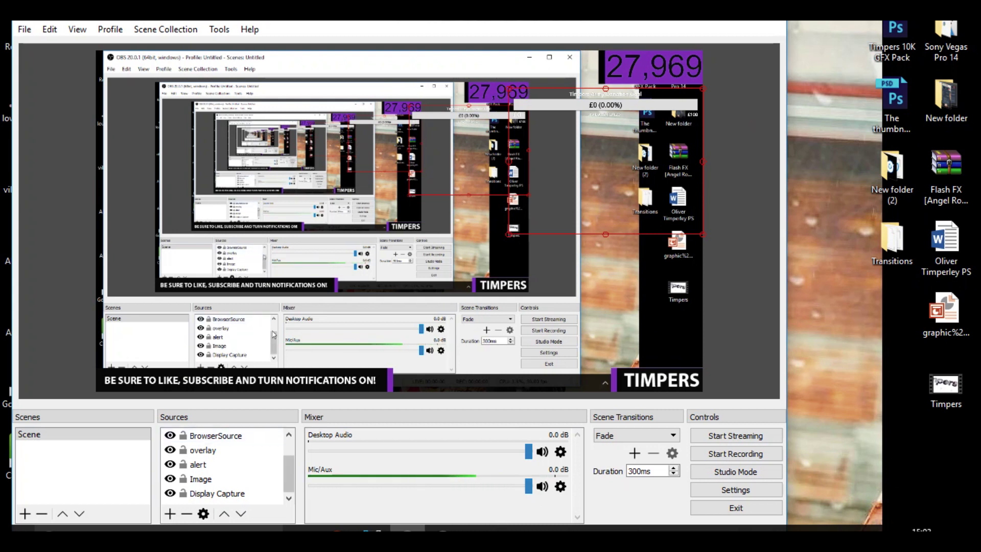
click(276, 478)
drag(287, 462, 287, 445)
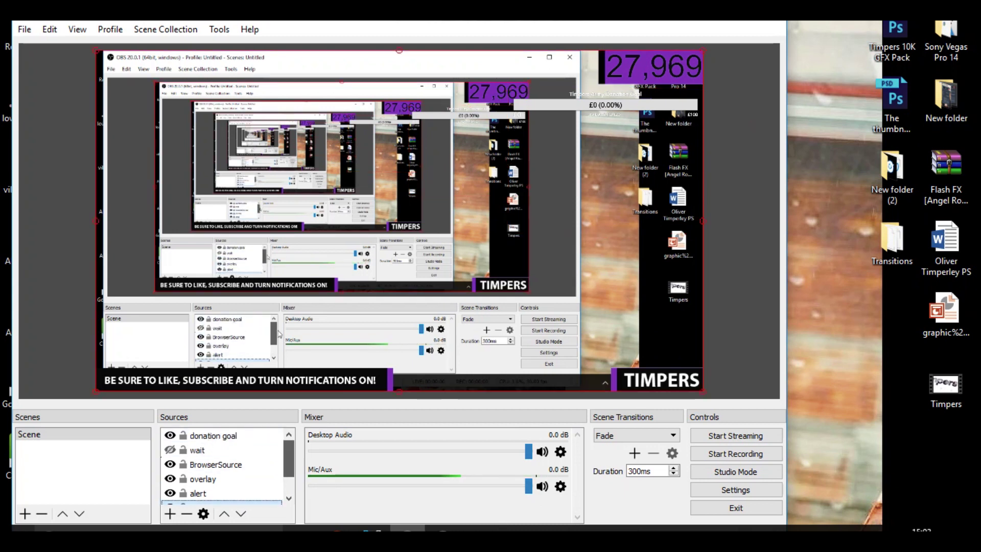
click(268, 450)
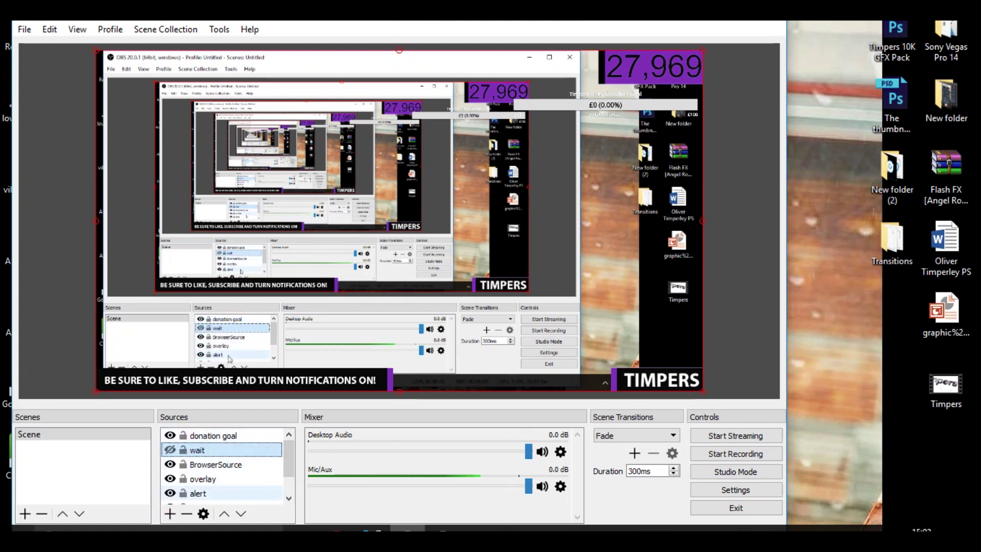
Add a new image source named "overlay 2", open its image file browser and close it without choosing a file.
click(170, 514)
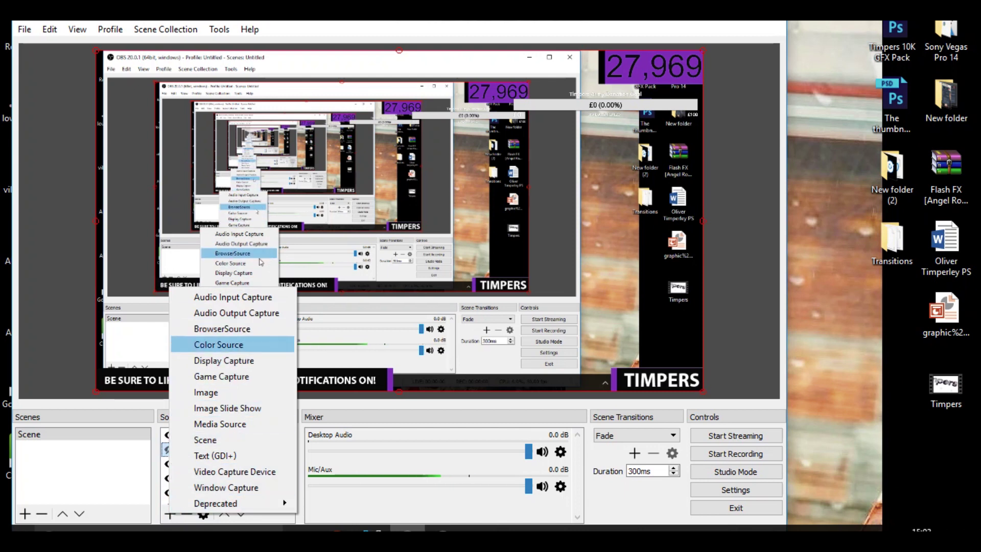
click(229, 393)
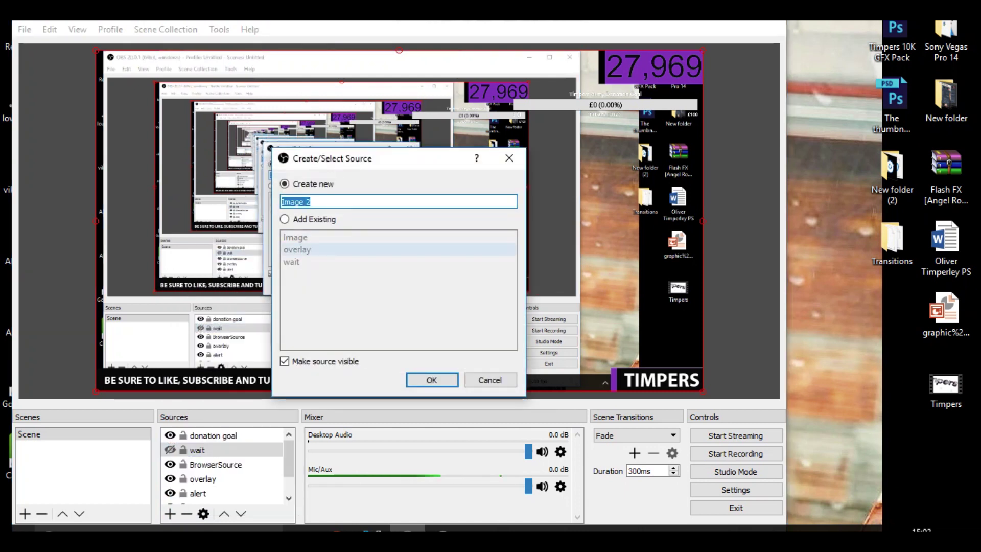
text(ov)
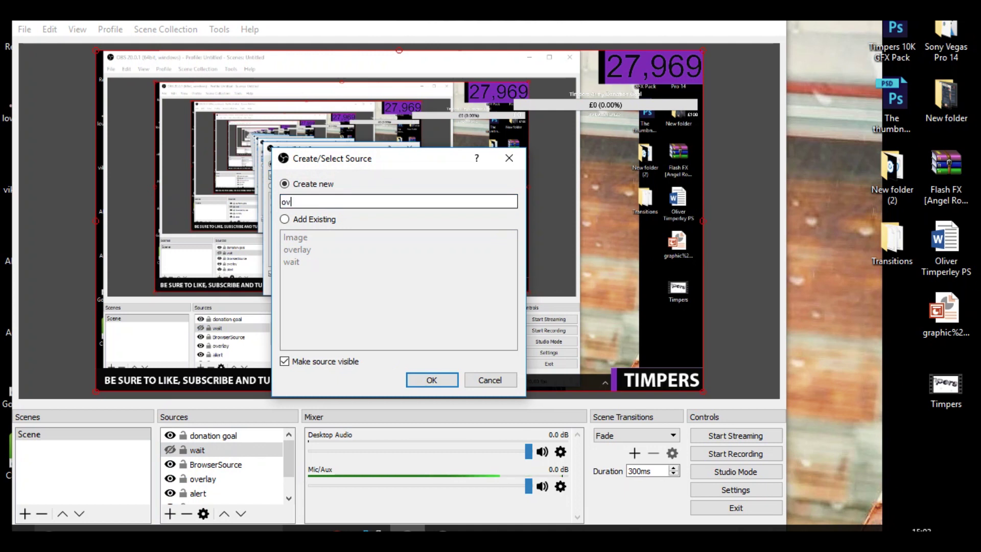
text(erlay)
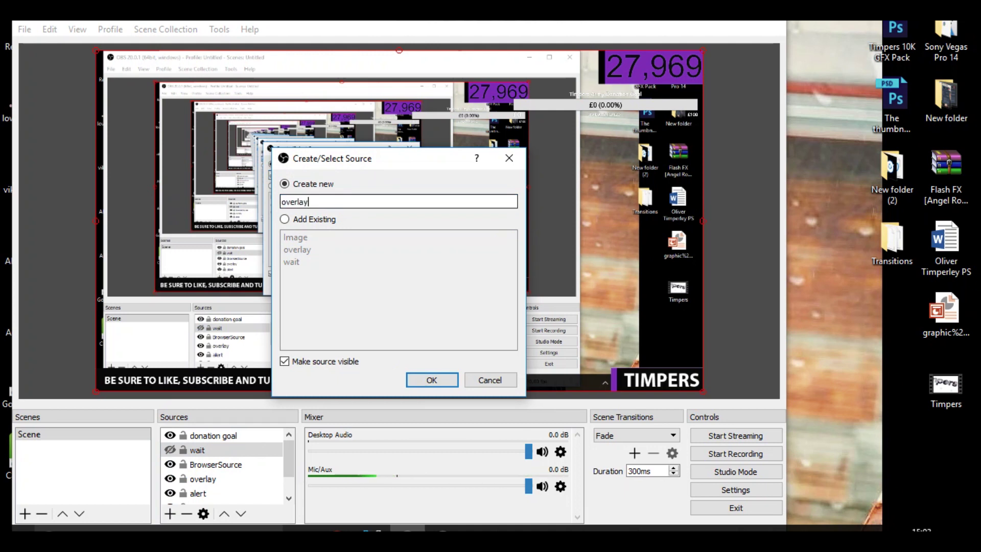
key(Return)
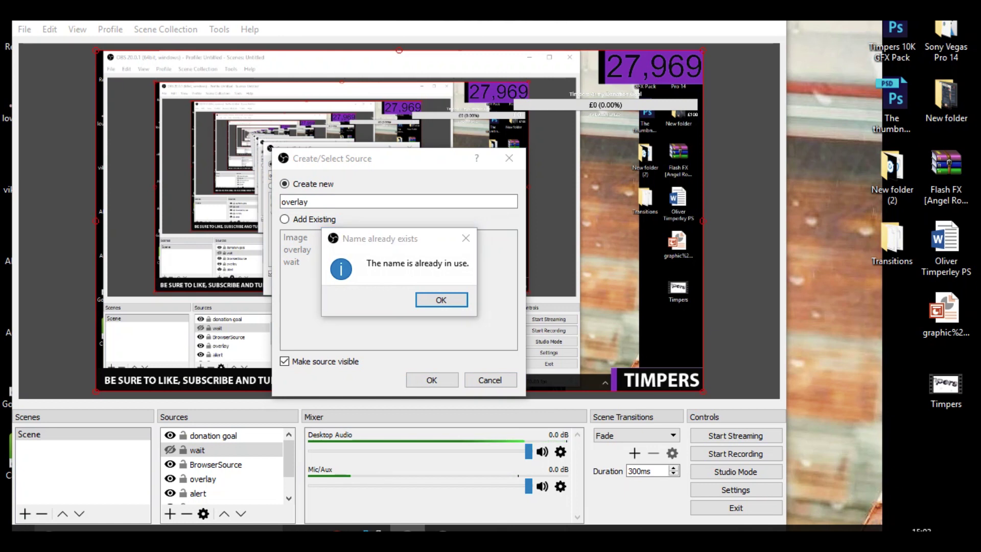
key(Return)
text(2)
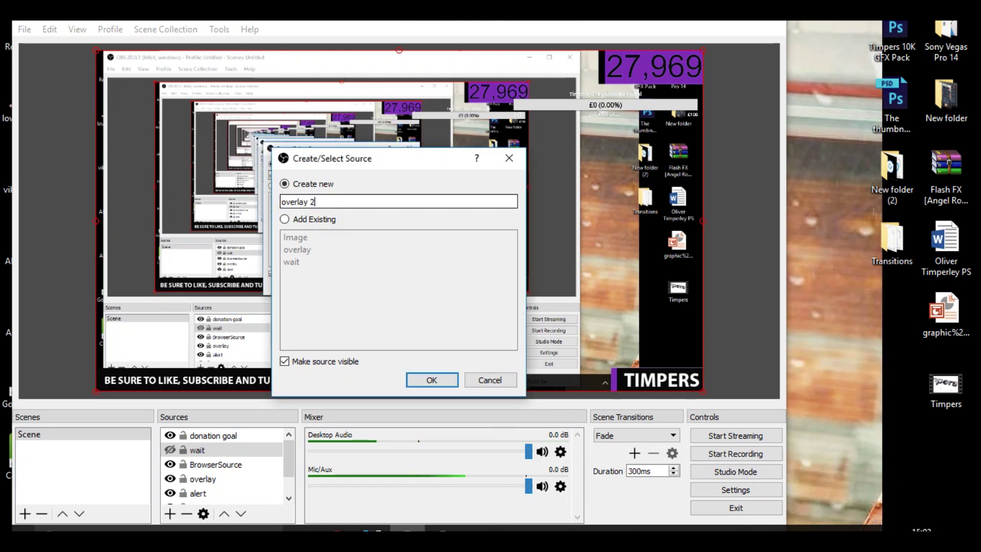
key(Return)
click(616, 370)
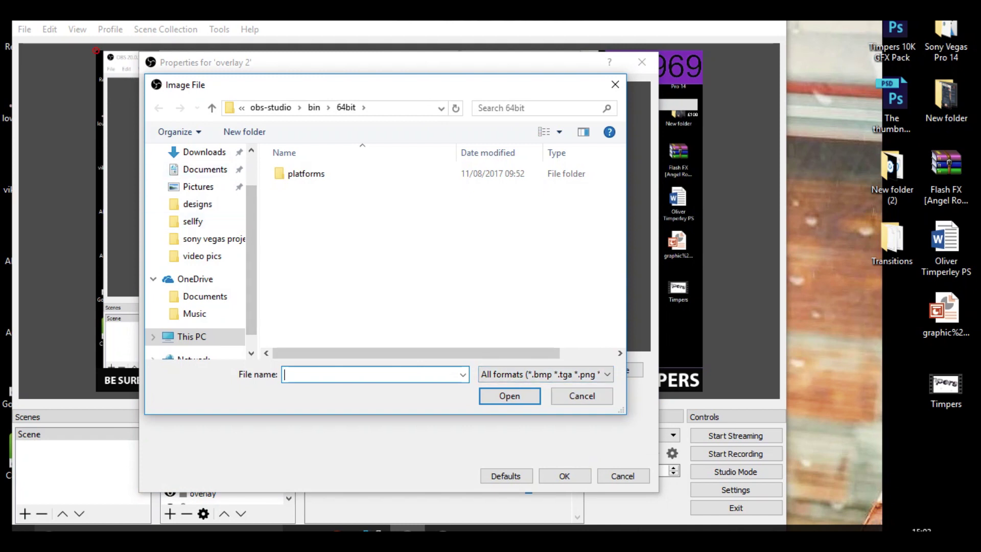
click(615, 85)
click(641, 62)
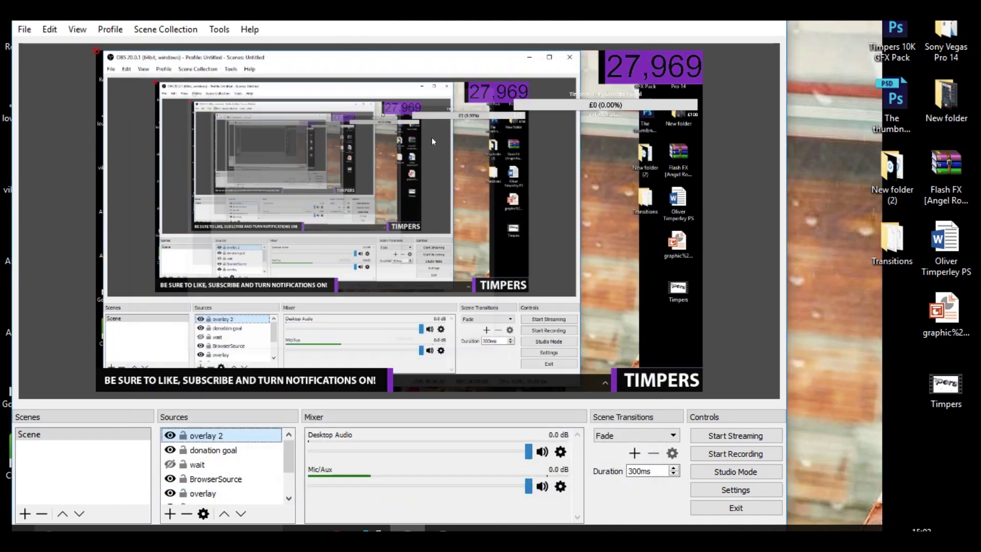
click(268, 287)
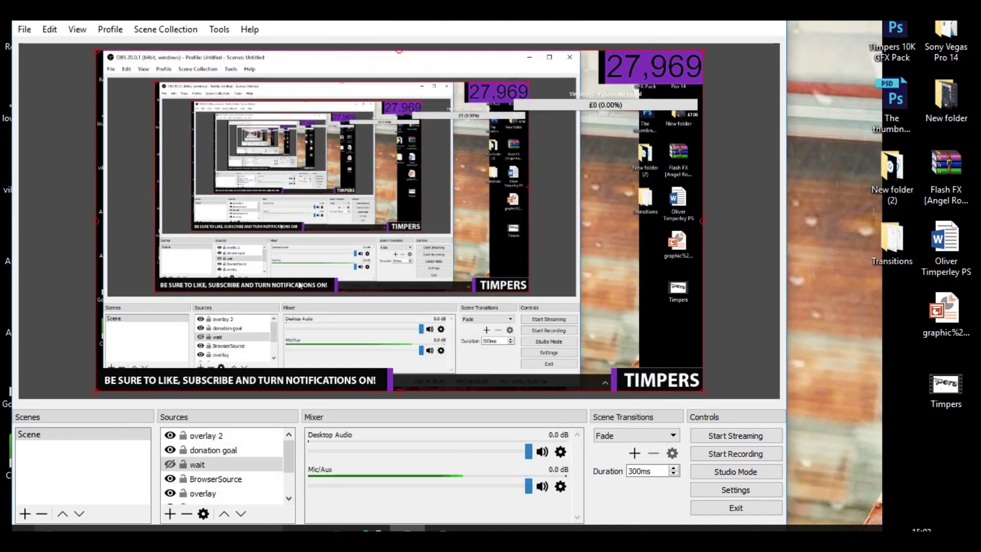
click(564, 221)
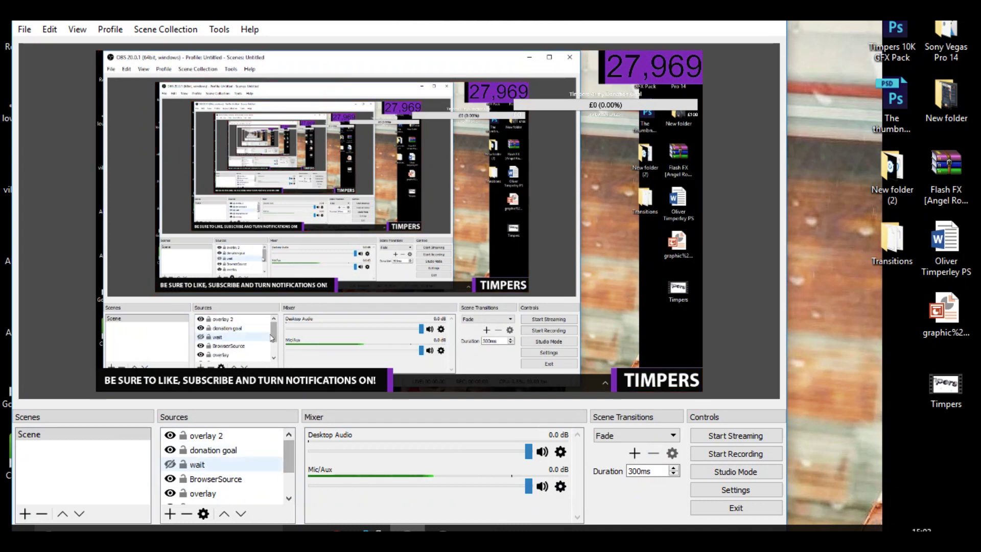
mouse_move(288, 463)
mouse_down()
mouse_move(288, 495)
mouse_move(288, 447)
mouse_up()
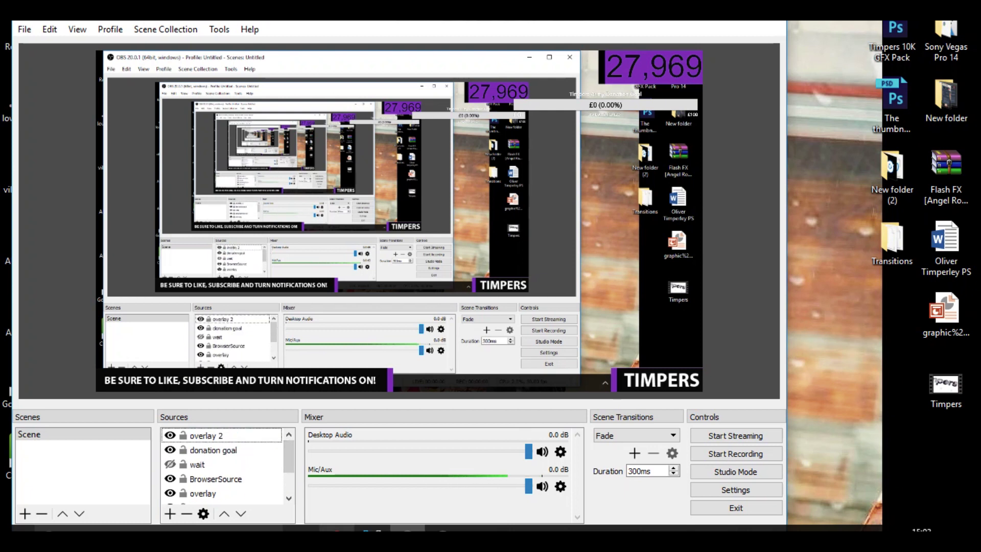
Switch to the Streamlabs Alert Box page in the browser and look over its widget URL section and general settings.
click(336, 529)
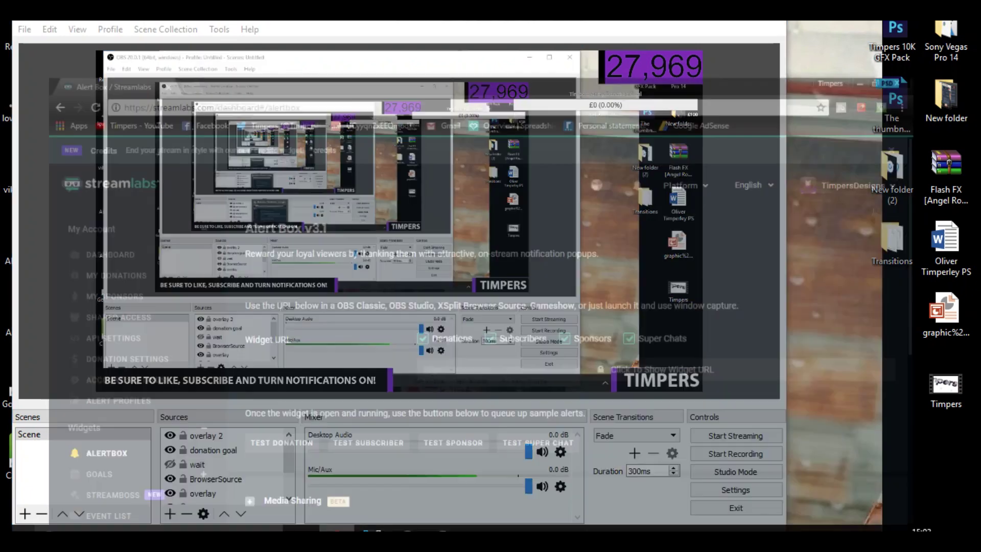
scroll(490, 295, down, 1)
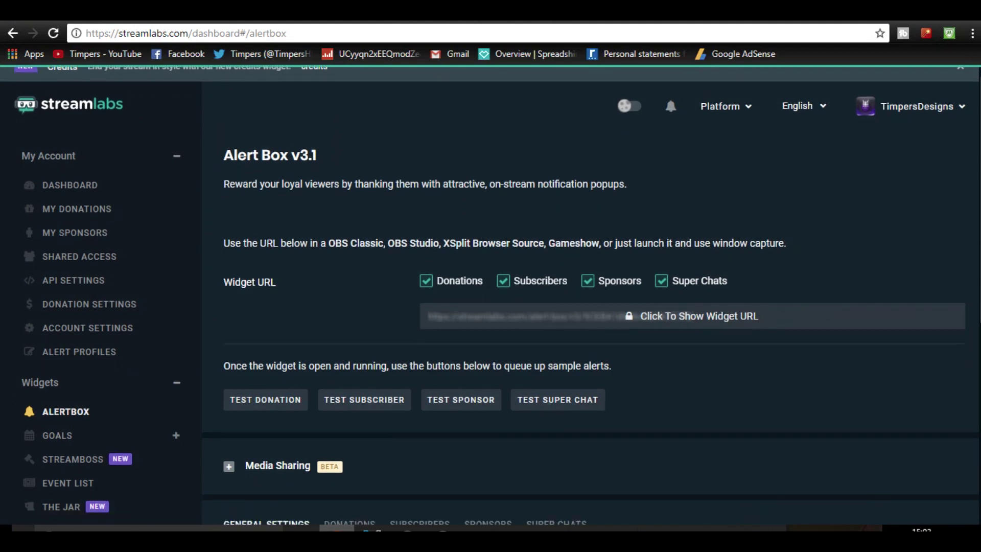
scroll(490, 295, up, 1)
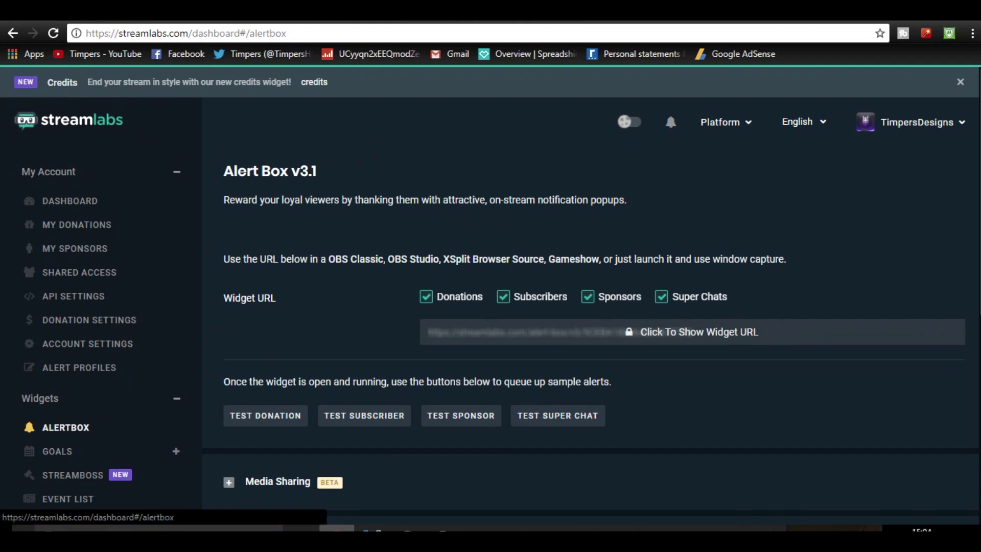
scroll(591, 306, down, 4)
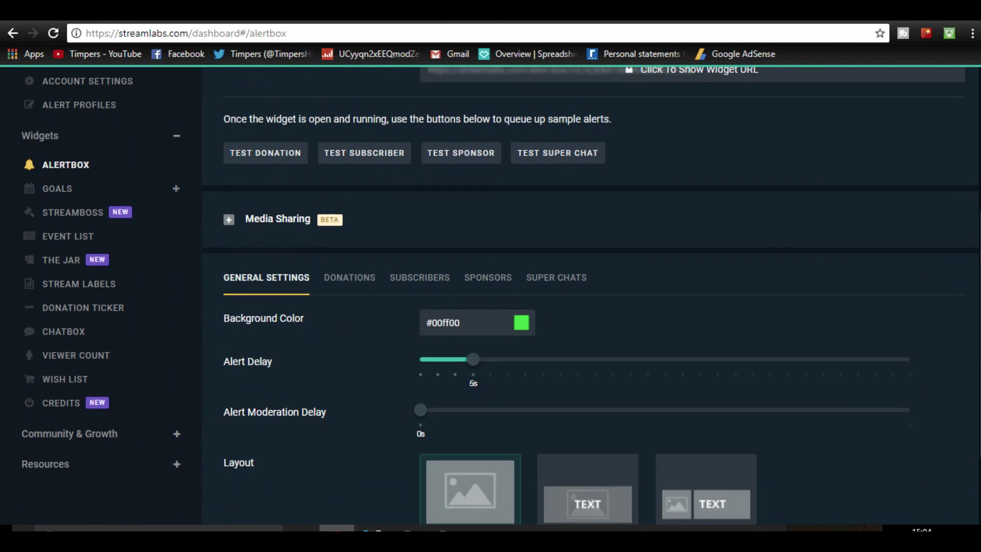
scroll(591, 296, down, 1)
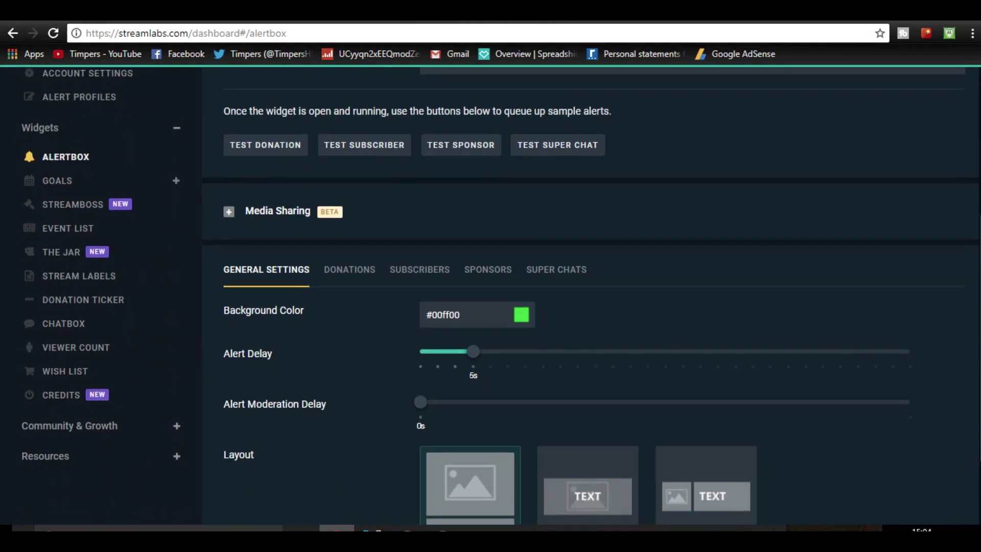
Examine the Alert Box's subscriber alert settings, including layout, animations, message template, image and sound.
click(349, 269)
click(419, 270)
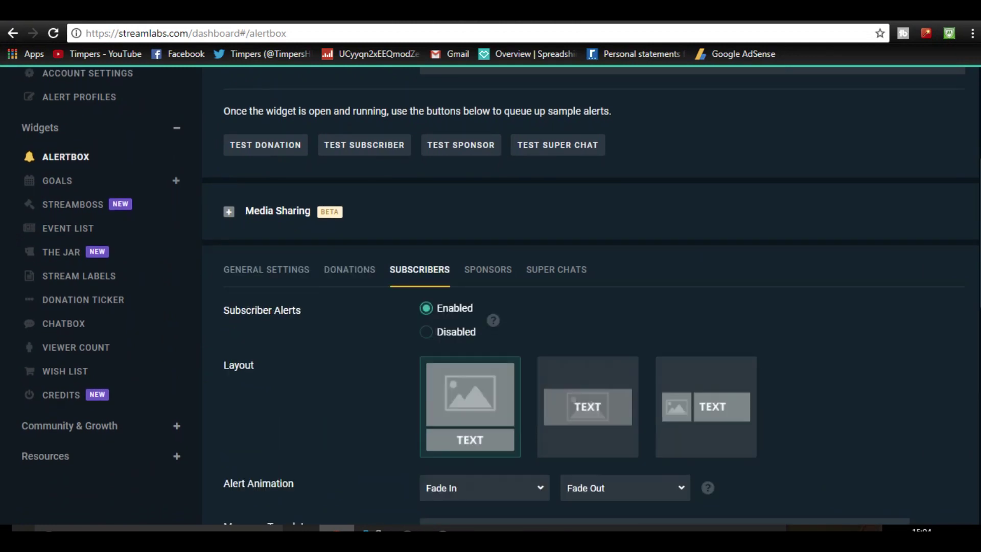
scroll(500, 296, down, 5)
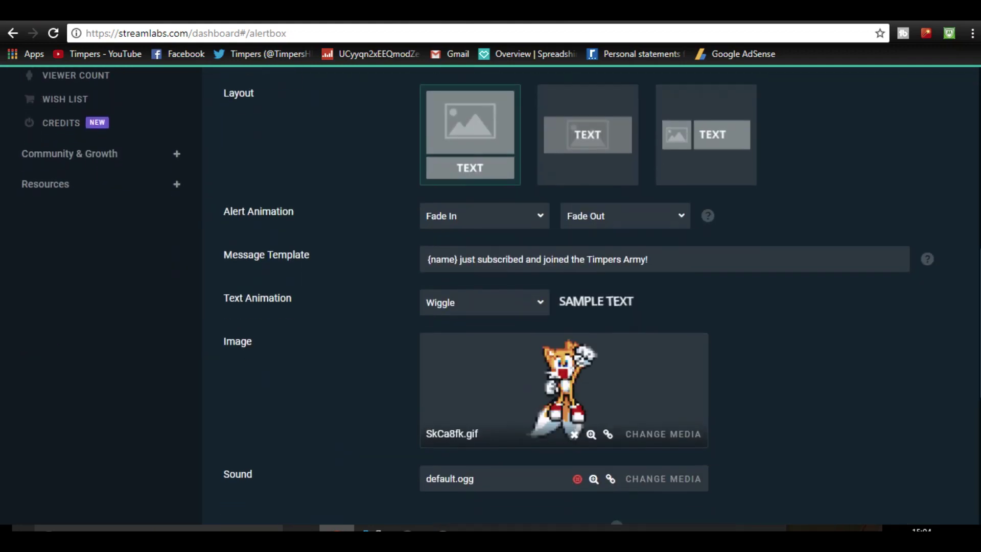
scroll(501, 296, up, 2)
scroll(591, 296, up, 1)
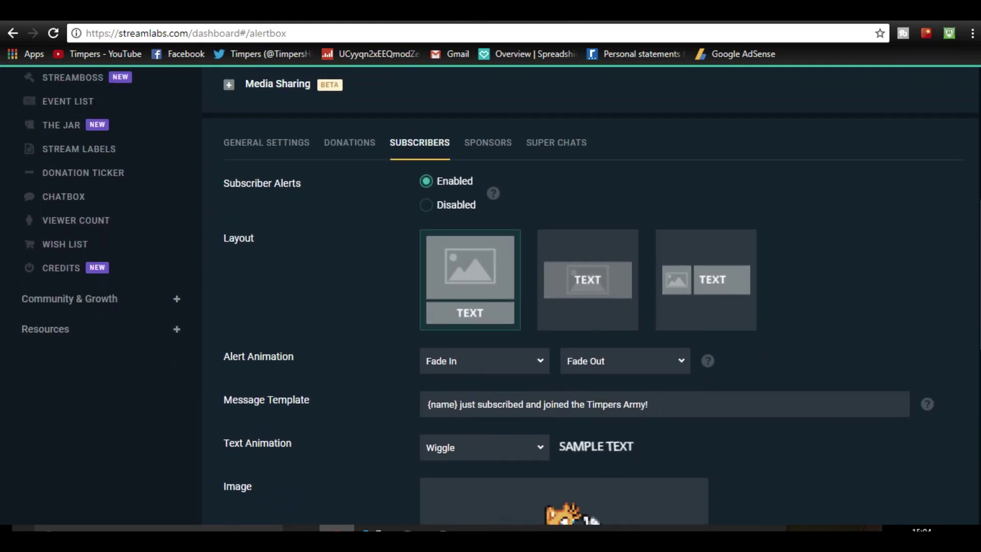
Review the remaining subscriber alert settings down to sound volume and alert duration, and return to the widget URL section.
scroll(591, 296, down, 4)
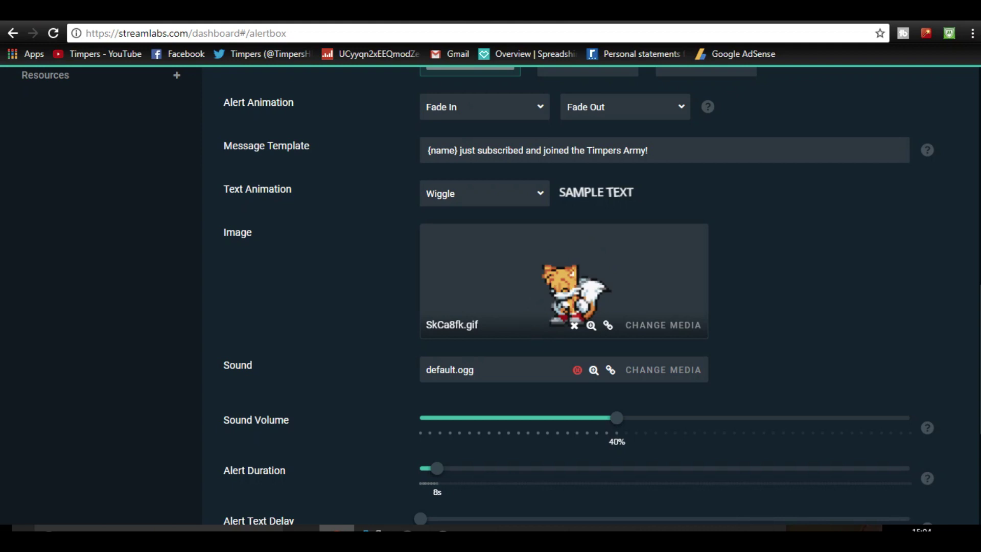
scroll(591, 296, up, 8)
scroll(592, 296, up, 4)
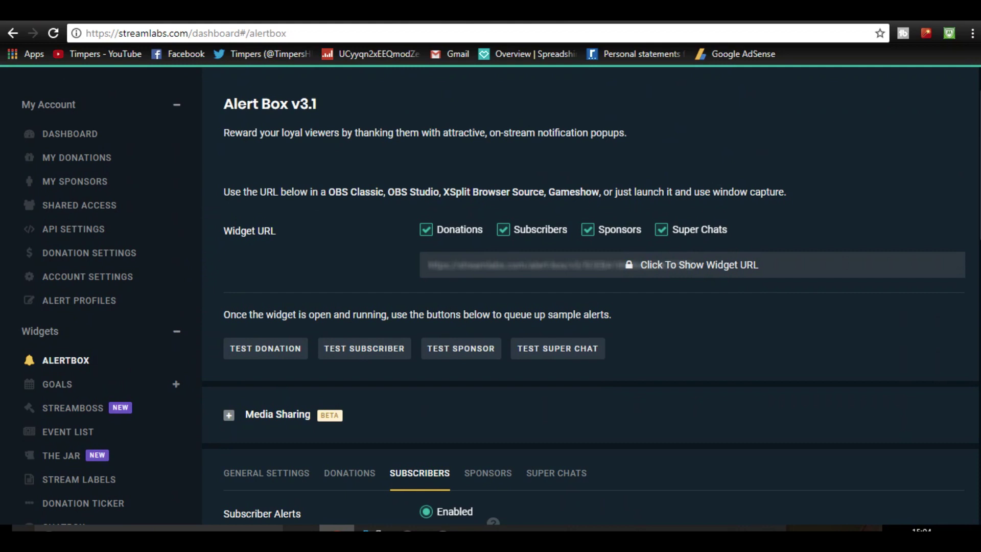
Switch to OBS, add a new browser source named "alertssss" and close its properties without changing them.
click(407, 528)
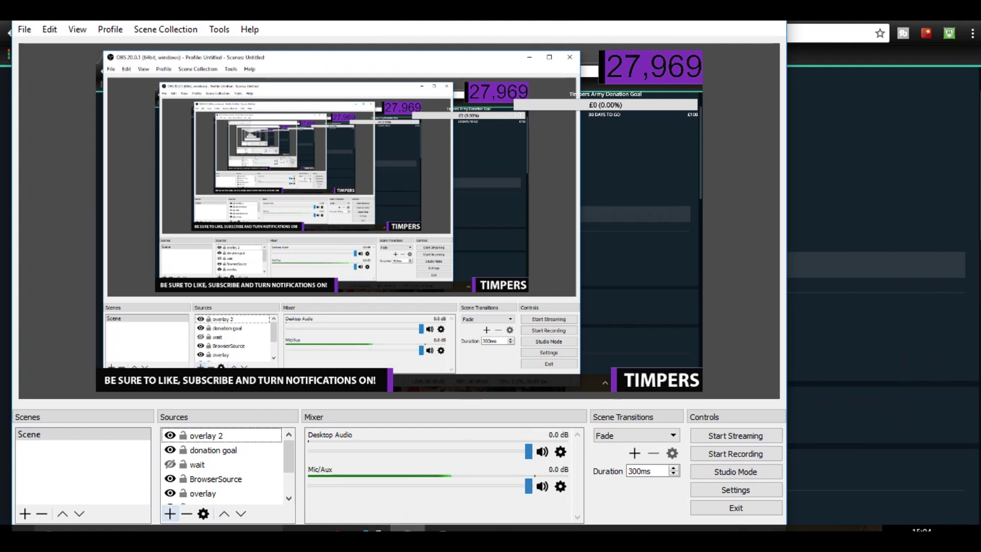
click(170, 514)
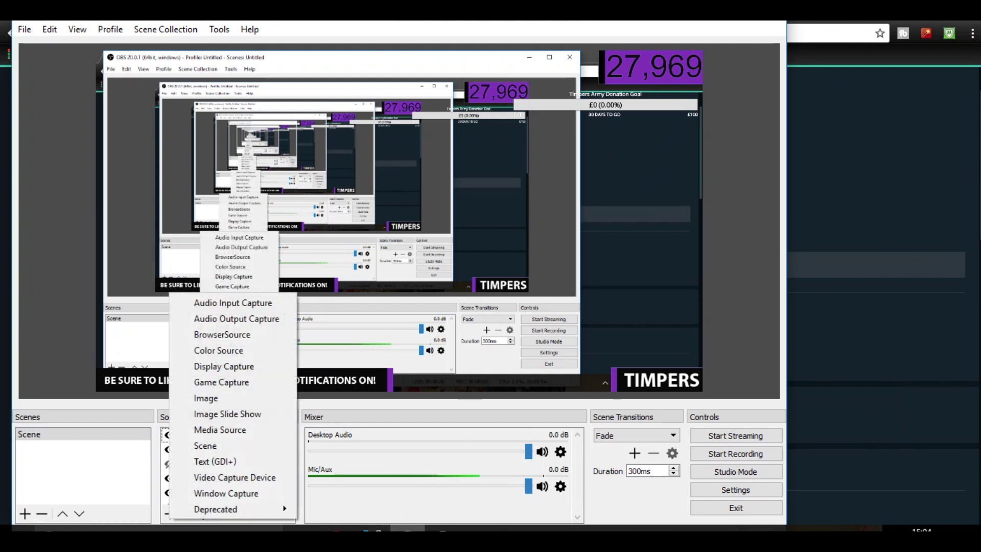
click(222, 334)
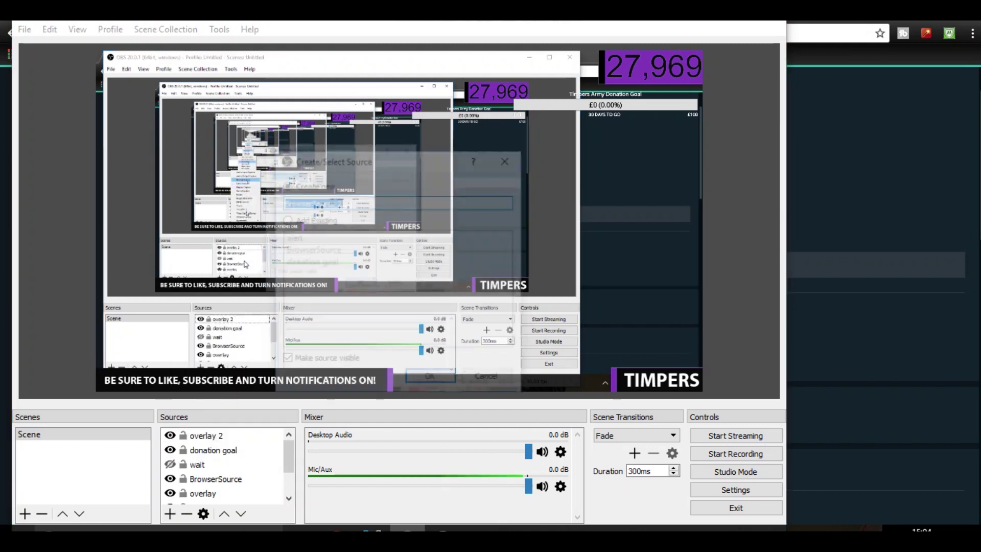
text(alertssss)
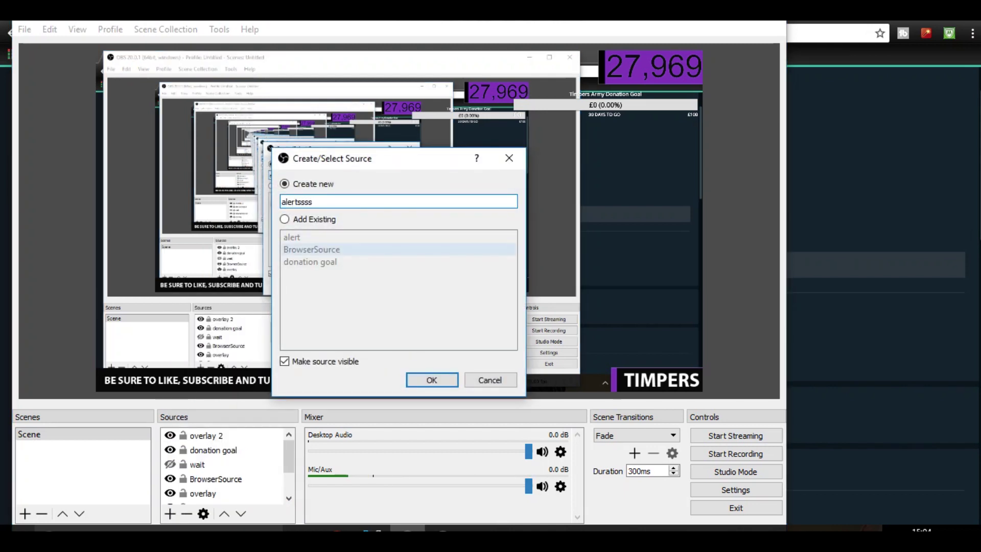
key(Return)
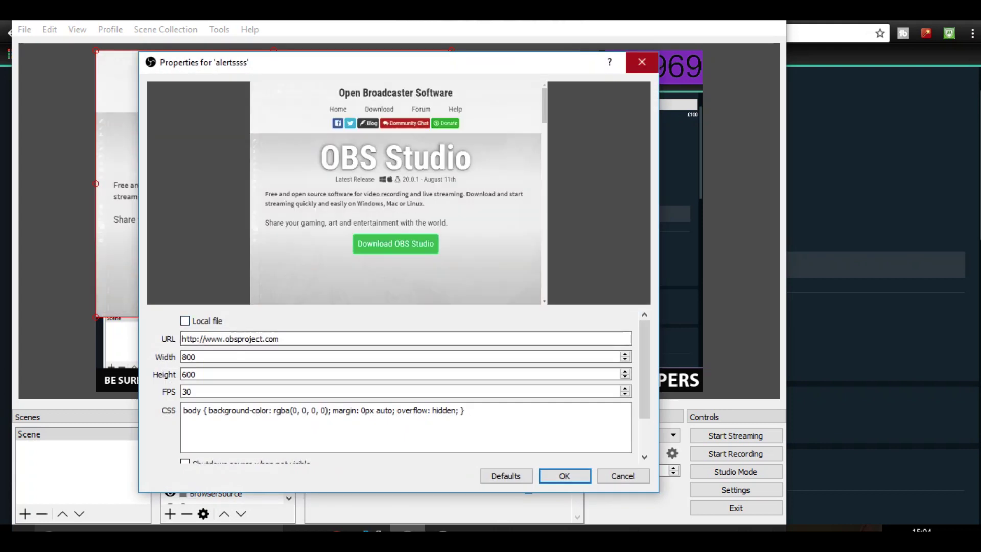
click(642, 62)
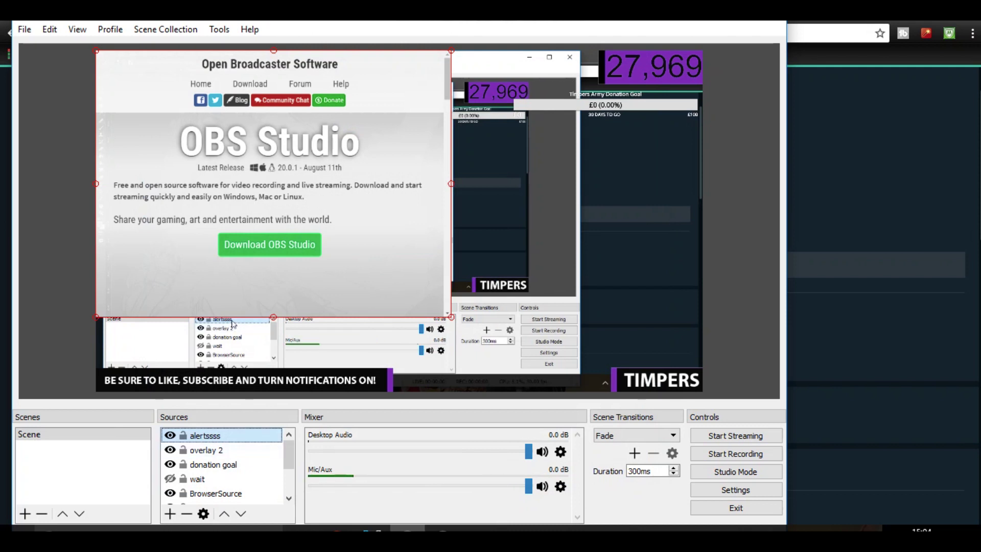
Remove the "alertssss" browser source from the scene.
right_click(219, 438)
click(215, 433)
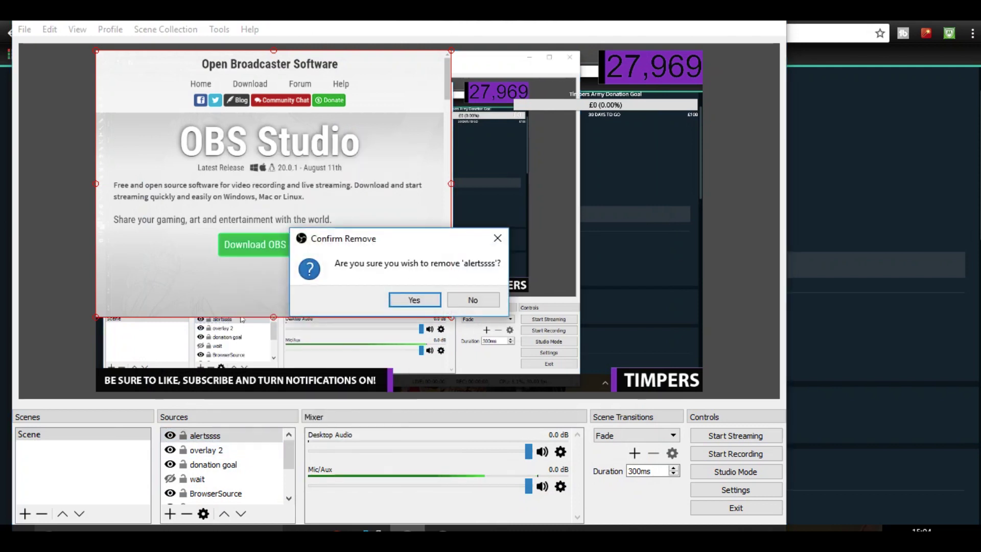
click(411, 300)
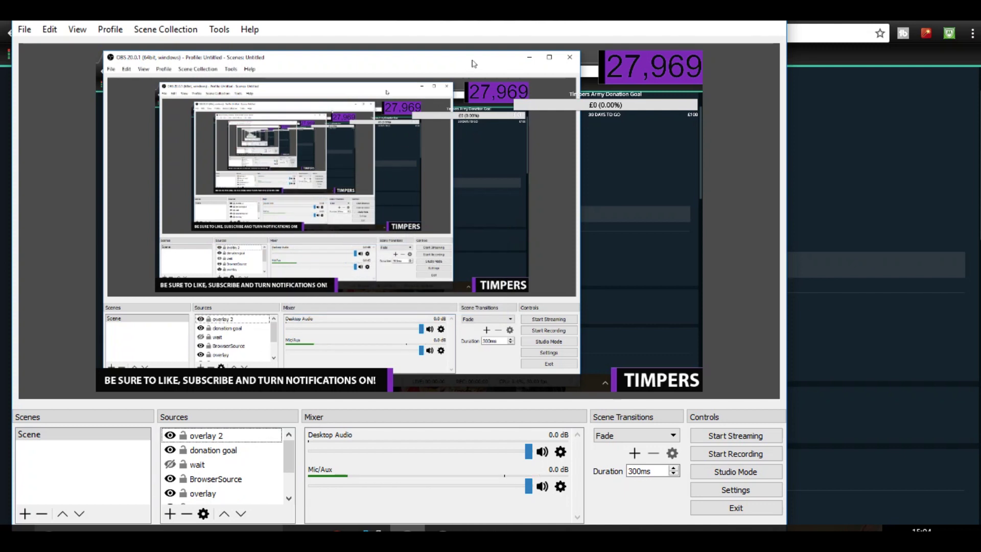
drag(611, 22, 345, 39)
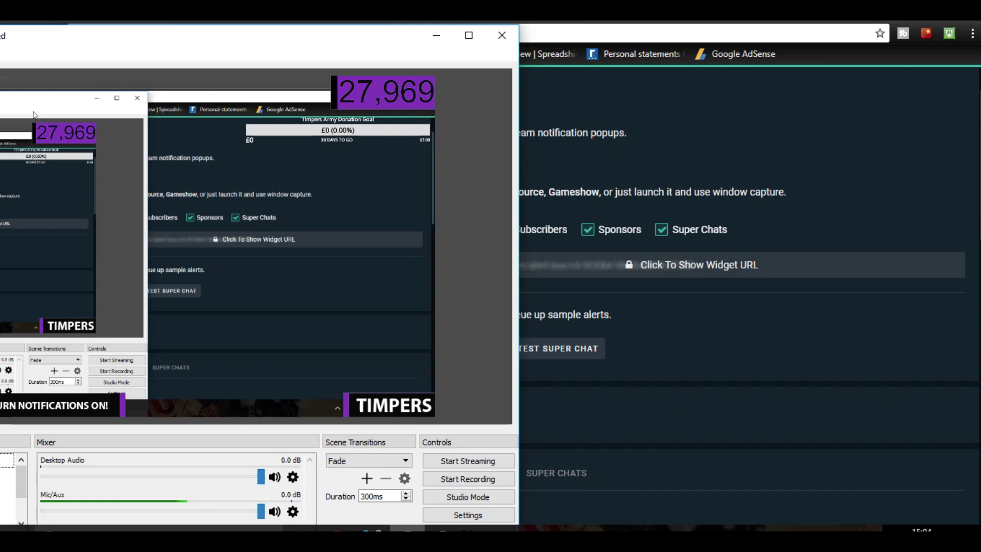
drag(368, 36, 637, 12)
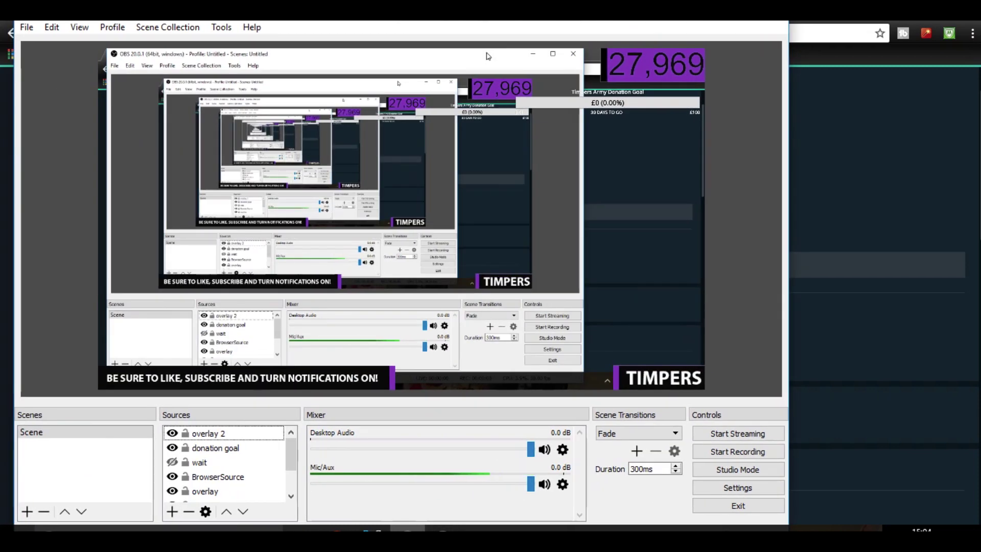
drag(628, 8, 628, 10)
Switch back to Streamlabs in the browser, open the Donation Goal widget page and look over its goal details.
drag(569, 114, 568, 115)
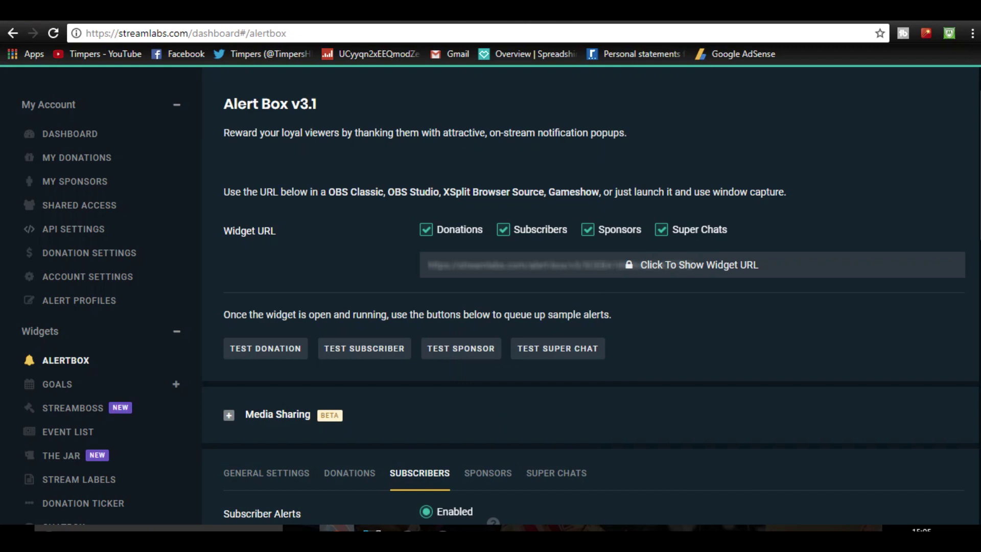
scroll(491, 296, down, 2)
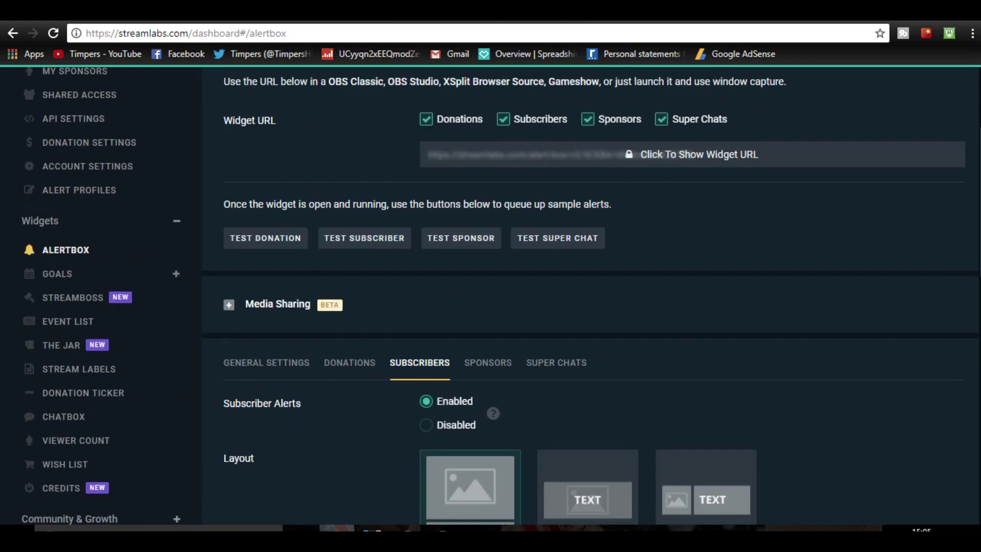
click(176, 273)
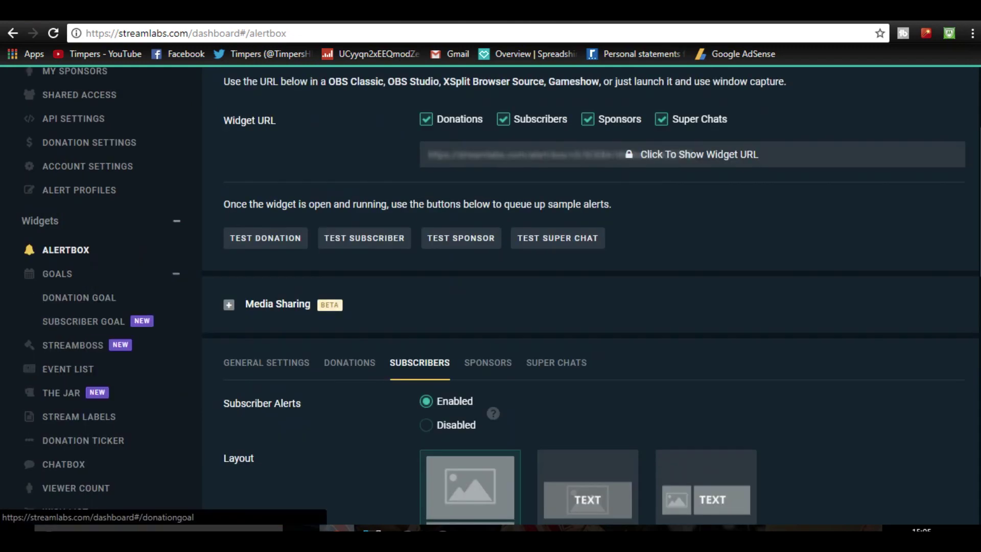
click(79, 298)
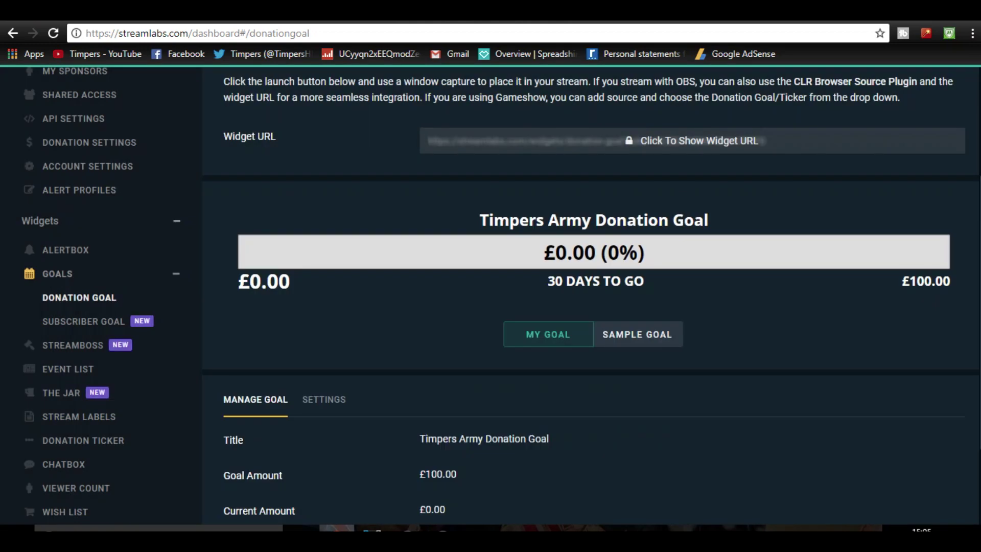
right_click(799, 233)
key(Escape)
scroll(592, 296, down, 3)
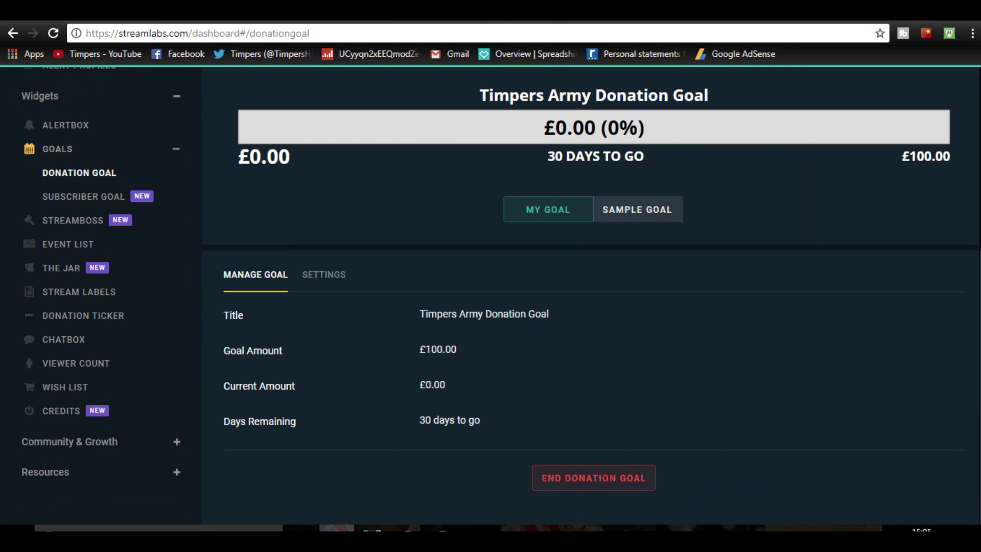
Examine the Donation Goal's layout, color, bar thickness and font settings, and return to its widget URL section.
click(324, 275)
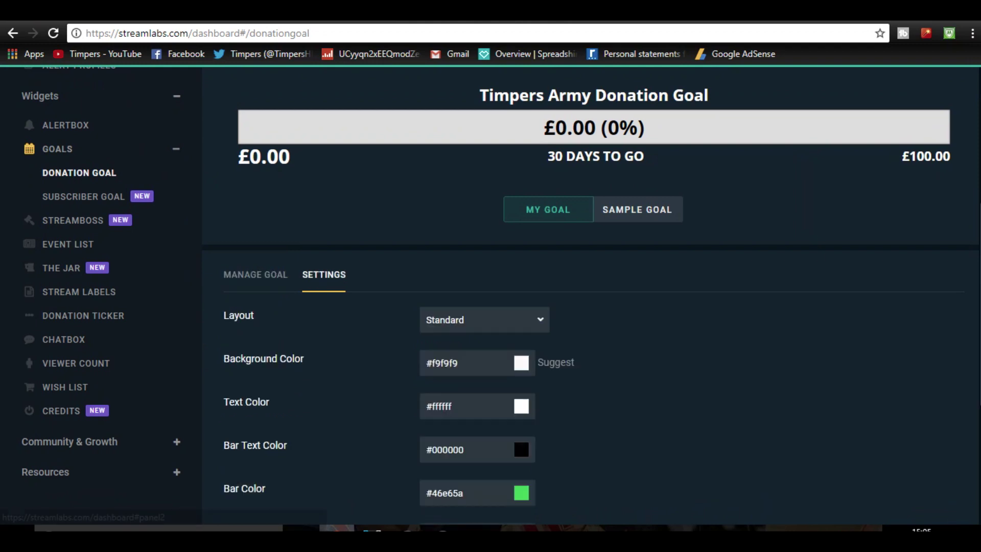
scroll(591, 296, down, 6)
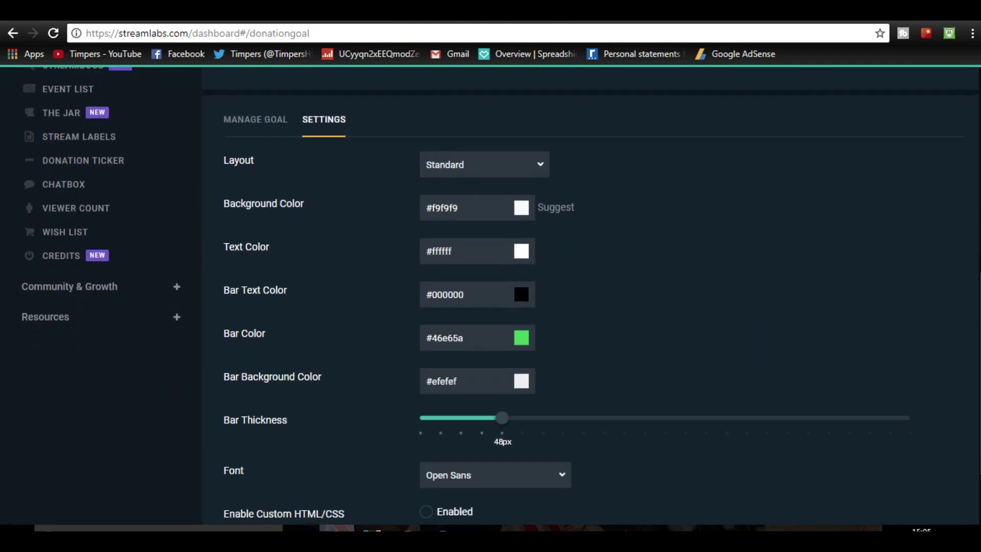
scroll(591, 296, up, 9)
scroll(591, 296, up, 2)
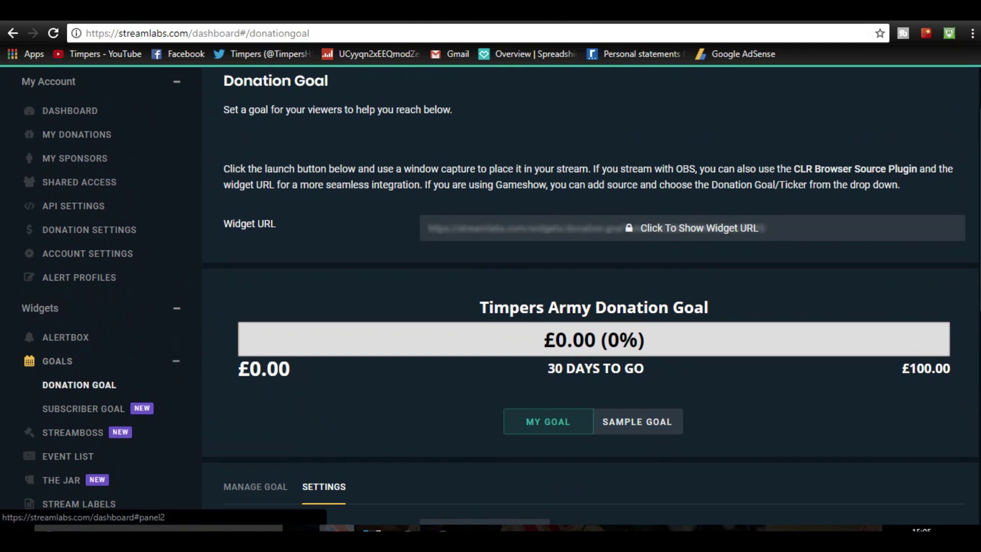
Switch to OBS, add a browser source named "goals" with its properties left unchanged, and remove that source again.
click(407, 528)
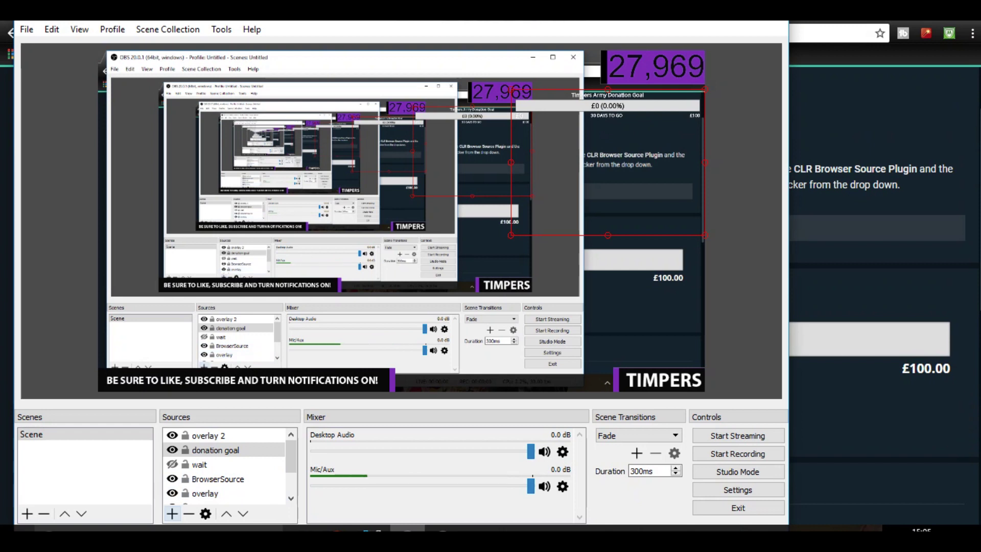
click(172, 513)
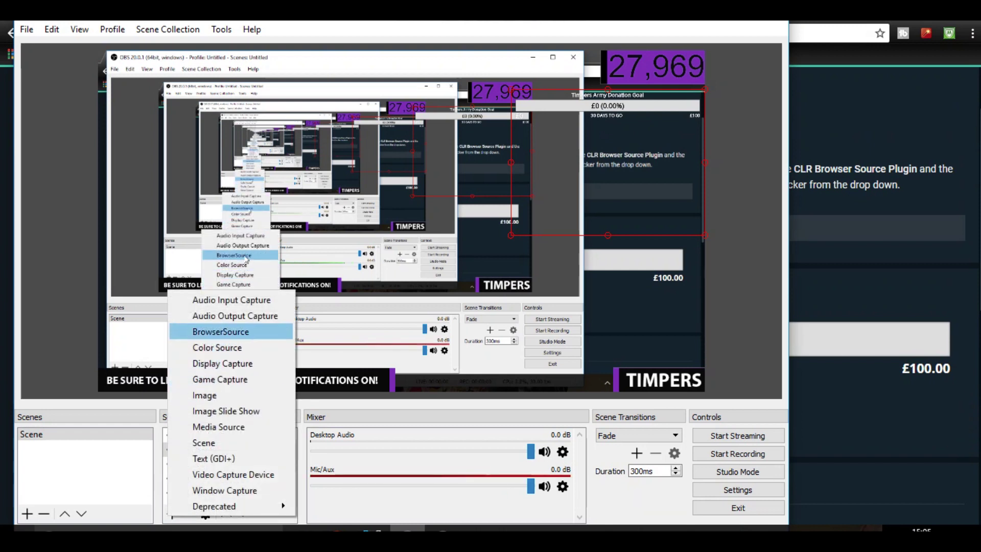
click(221, 332)
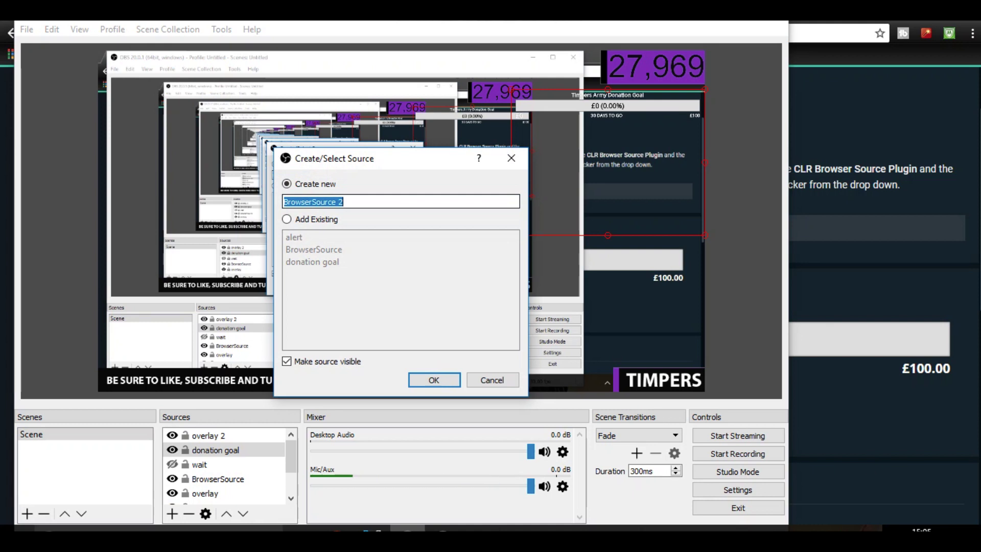
text(goals)
key(Return)
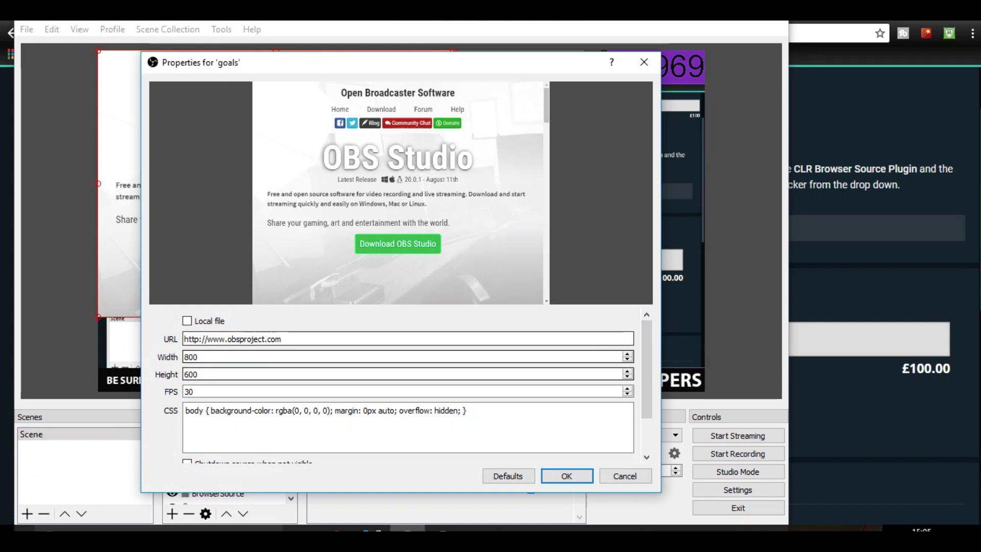
click(625, 475)
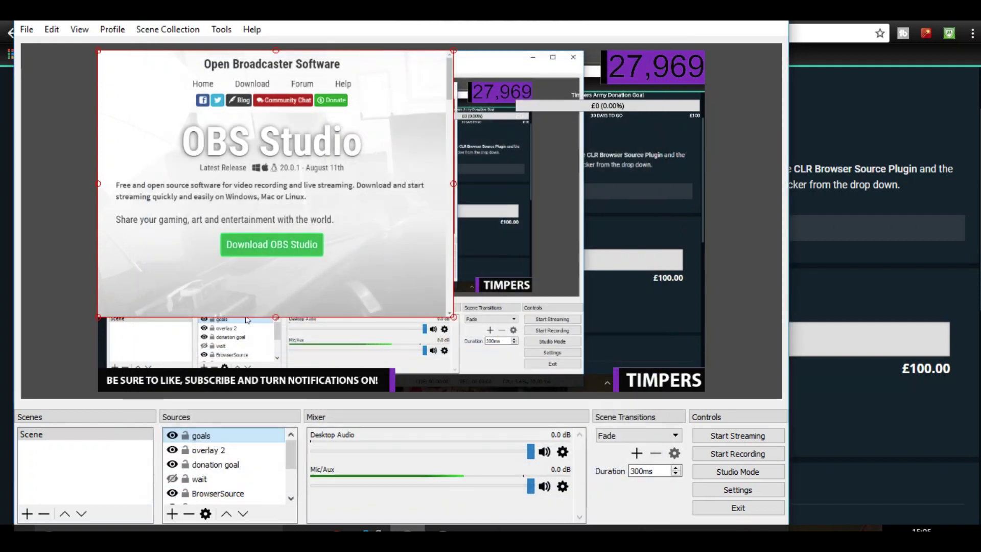
key(Delete)
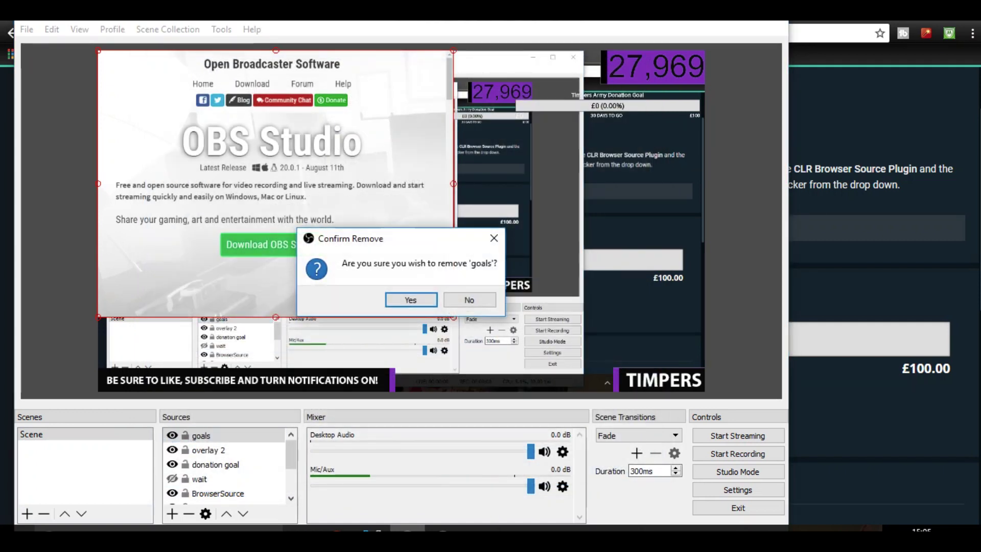
key(Return)
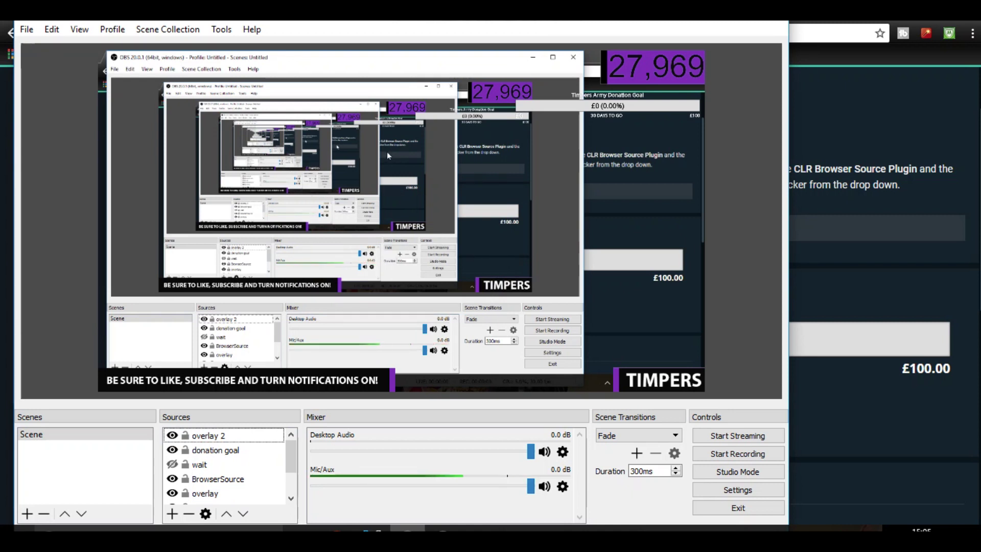
Look through the scene's list of sources from "overlay 2" down to "Display Capture".
scroll(292, 462, down, 1)
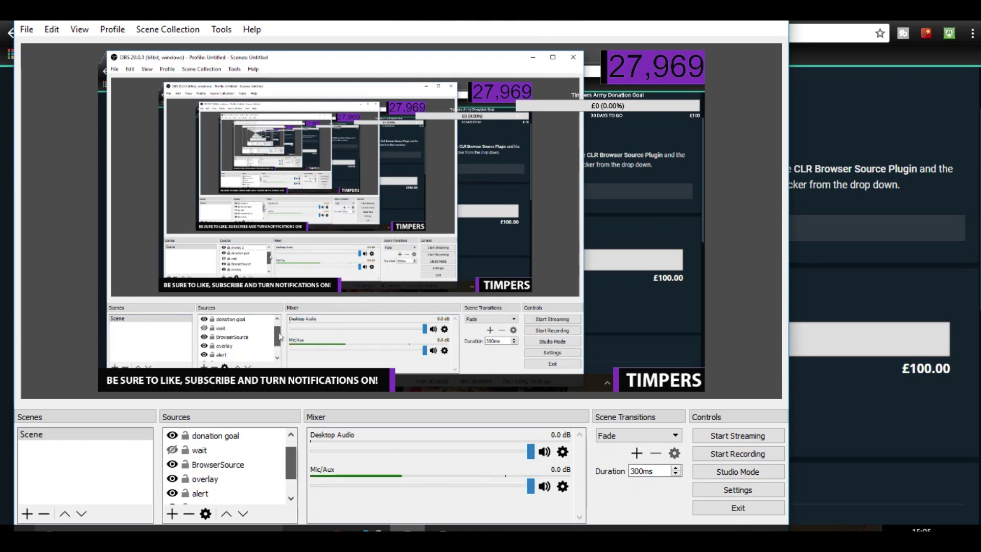
drag(291, 463, 291, 475)
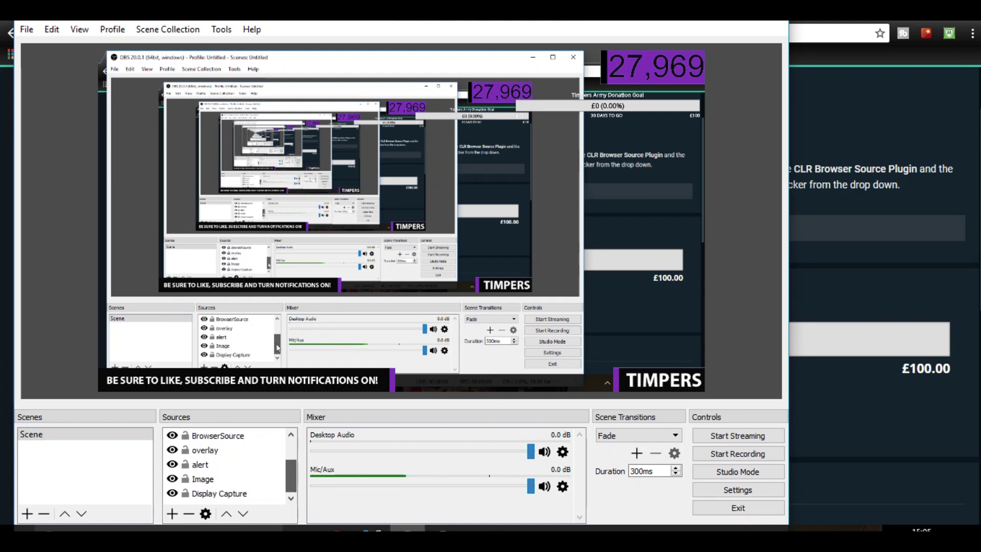
drag(290, 479, 291, 449)
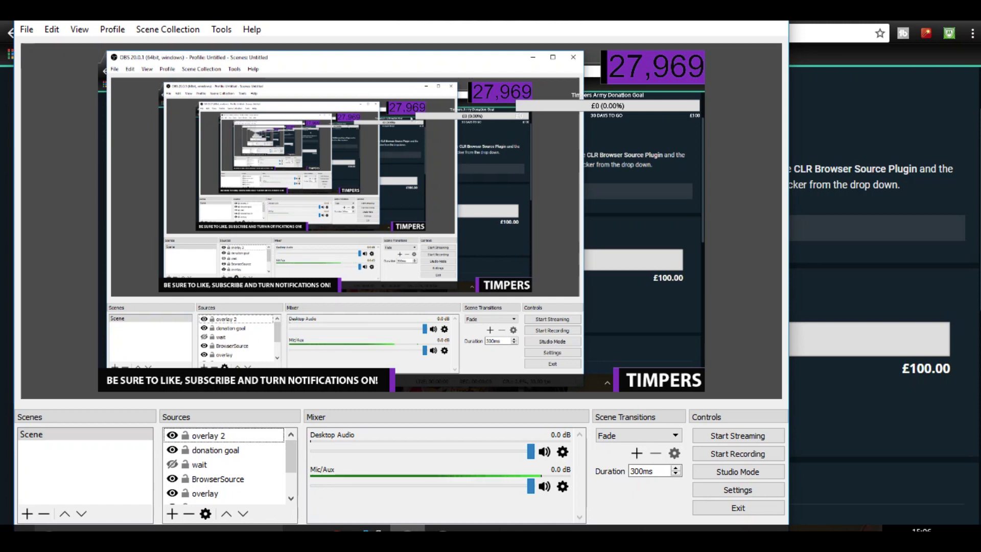
Toggle the visibility of the "BrowserSource" subscriber counter off and on again, and select that source.
click(683, 75)
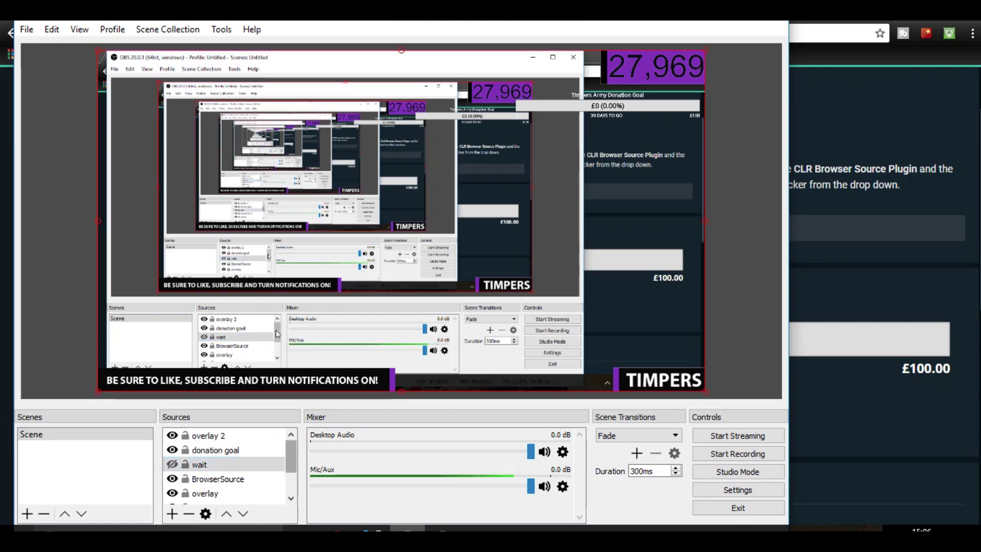
mouse_move(290, 461)
mouse_down()
mouse_move(285, 484)
mouse_move(288, 473)
mouse_up()
click(172, 449)
click(172, 450)
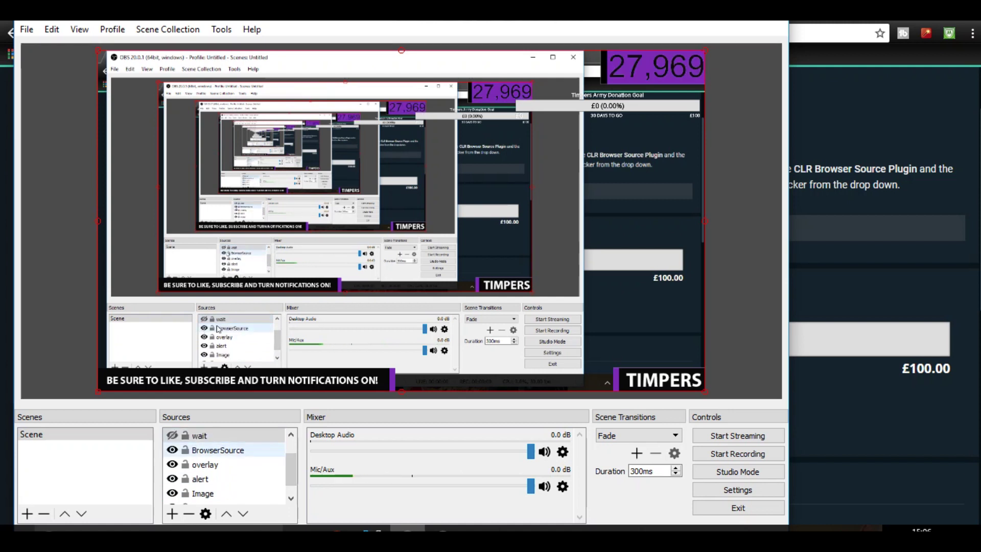
click(209, 450)
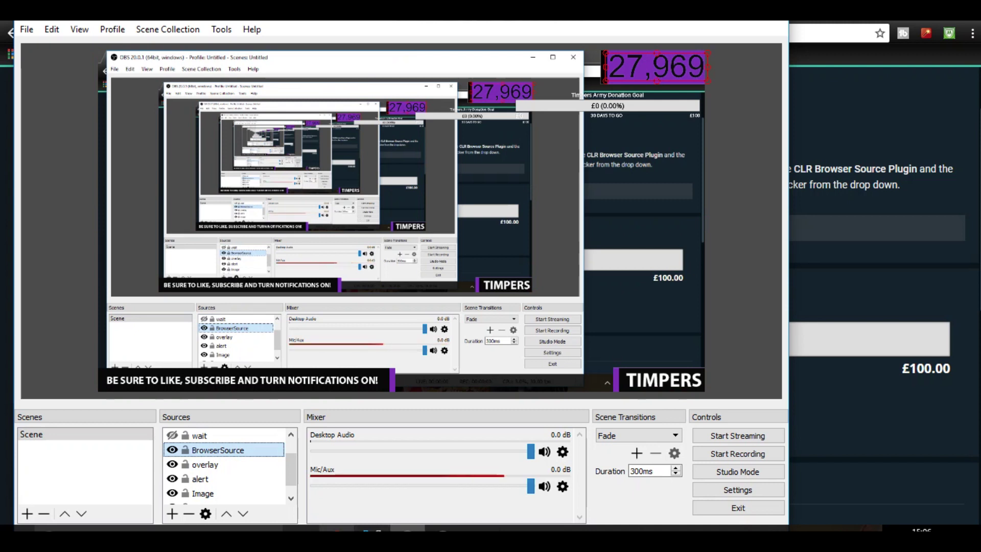
Switch to the web browser and open livecounts.net in a new tab.
key(alt+Tab)
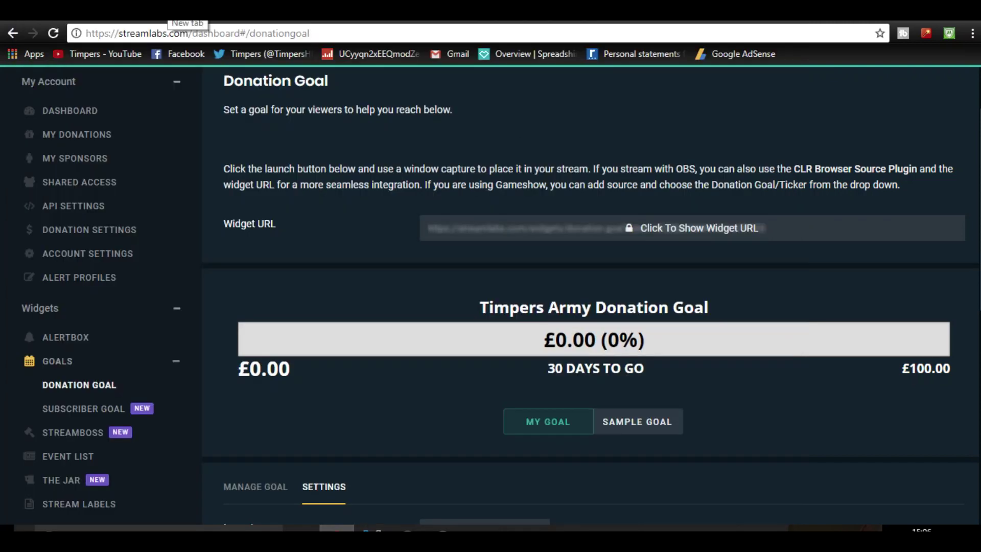
key(ctrl+t)
text(livecounts.net)
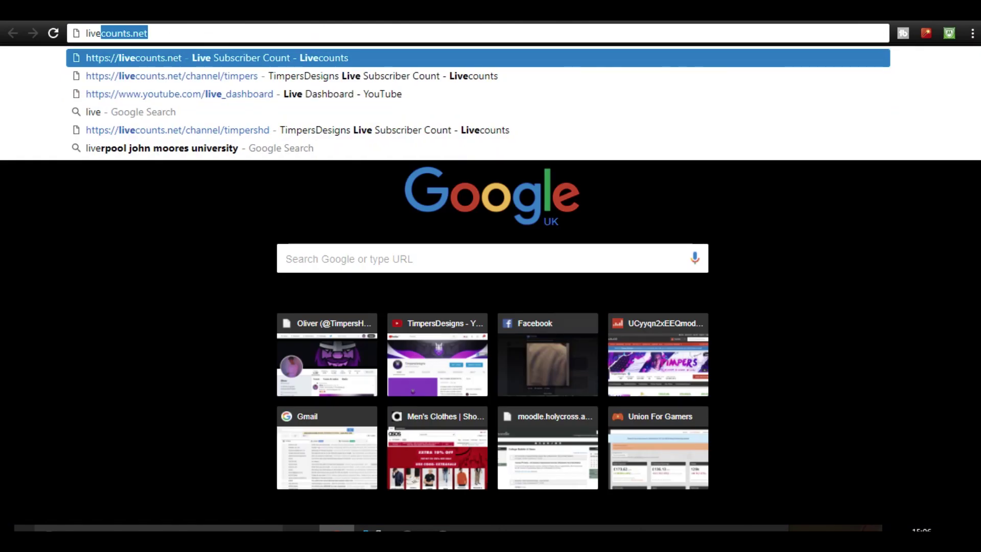
key(Return)
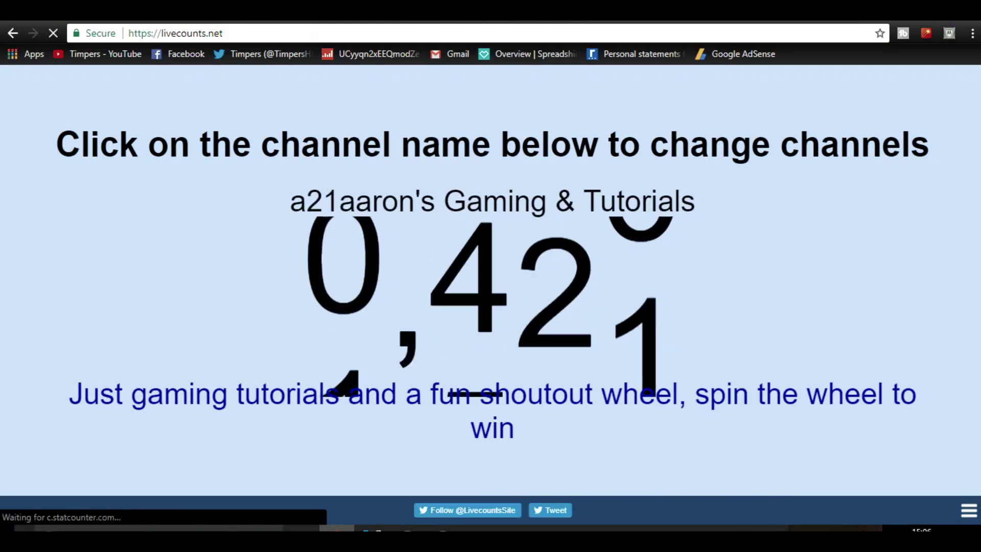
Change the live subscriber count to the channel "timpers" and copy the address of its counter page.
click(492, 201)
text(timpers)
key(Return)
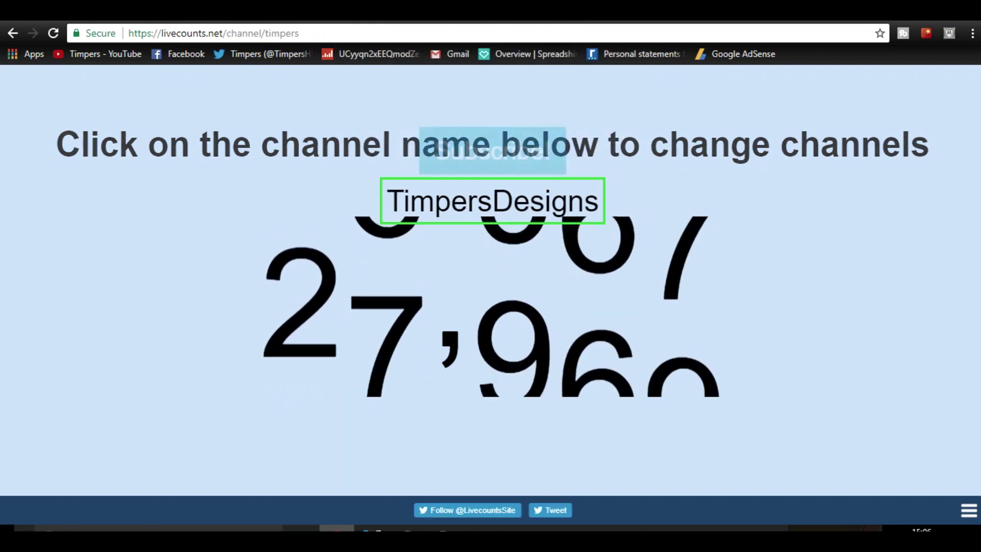
click(300, 33)
key(ctrl+c)
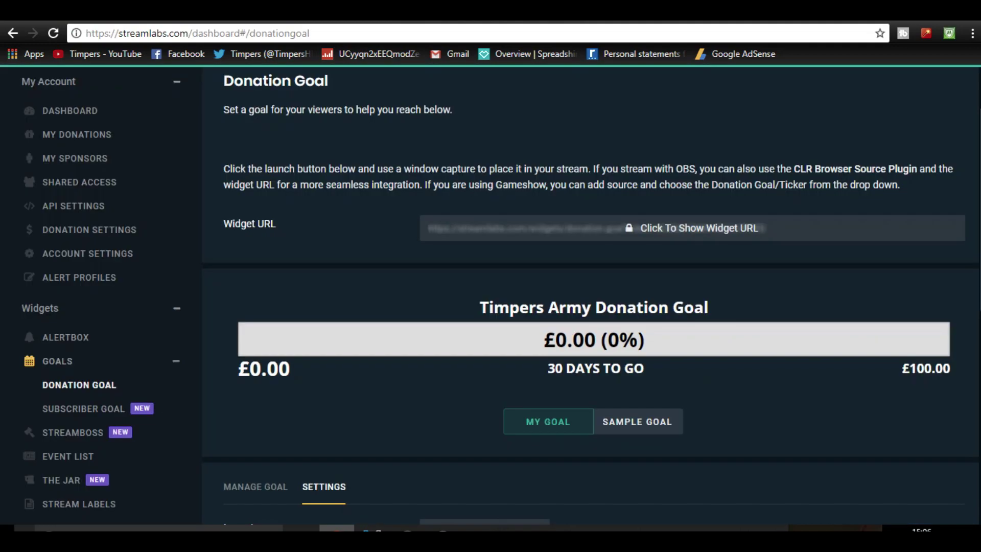
Switch to OBS and add a new browser source named "sub count" to the scene.
click(407, 528)
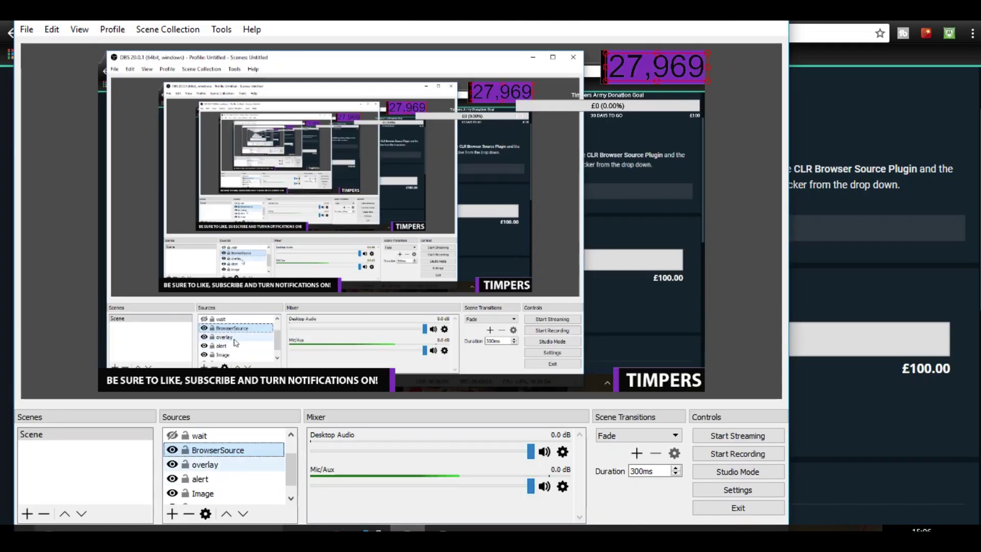
click(176, 515)
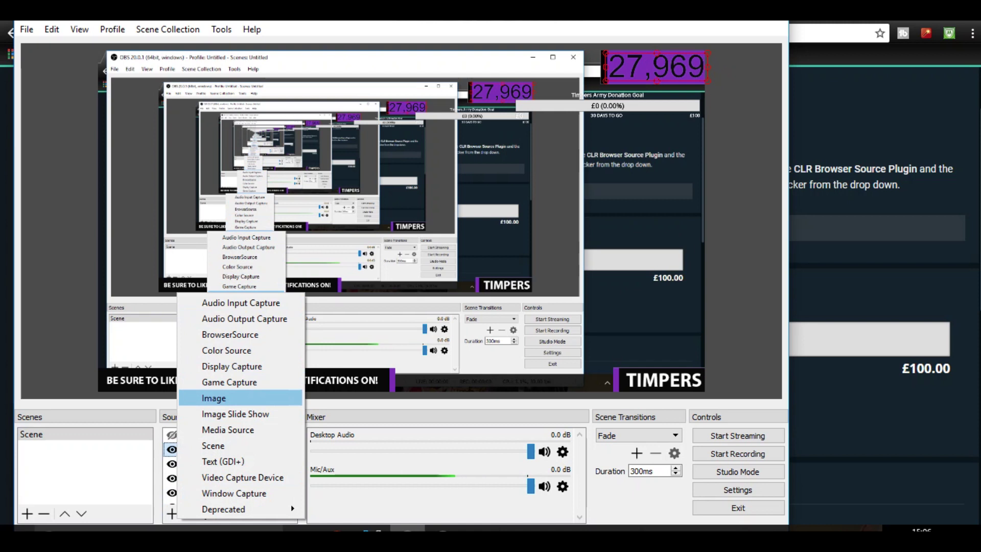
click(230, 334)
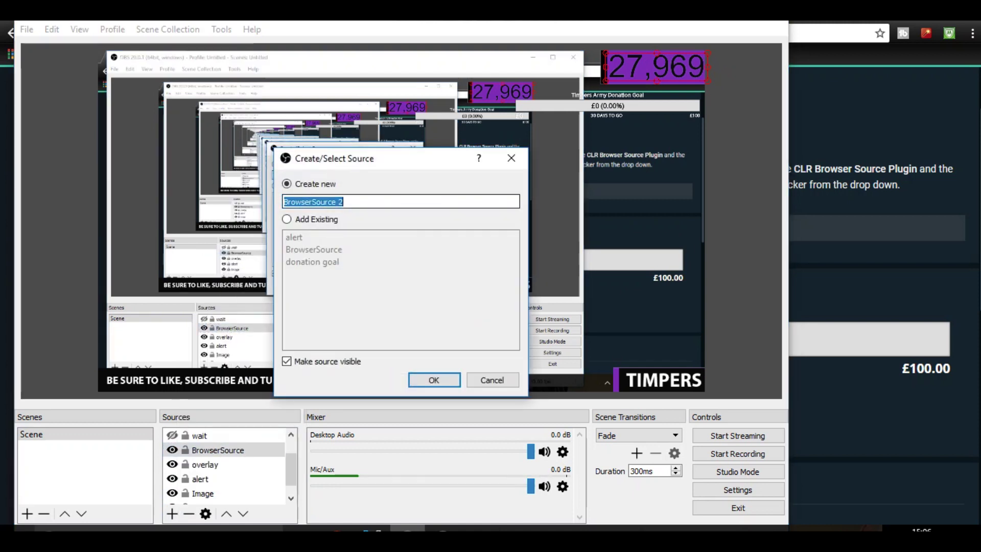
text(sub count)
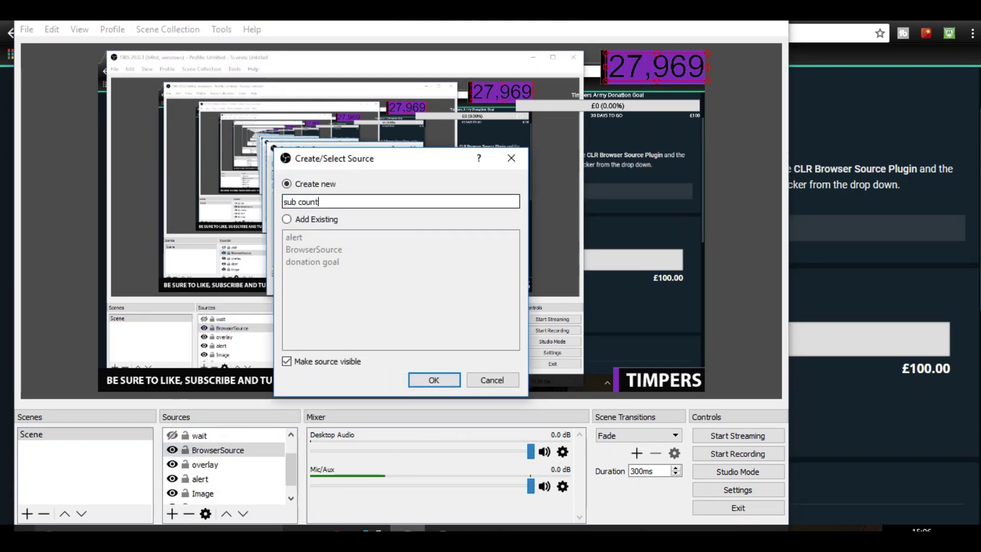
key(Return)
drag(302, 339, 184, 339)
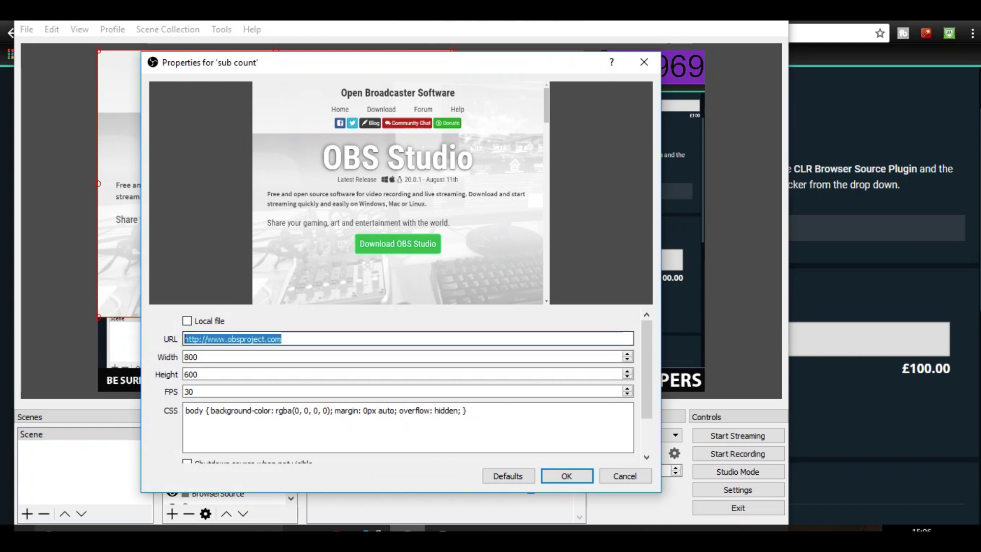
key(ctrl+v)
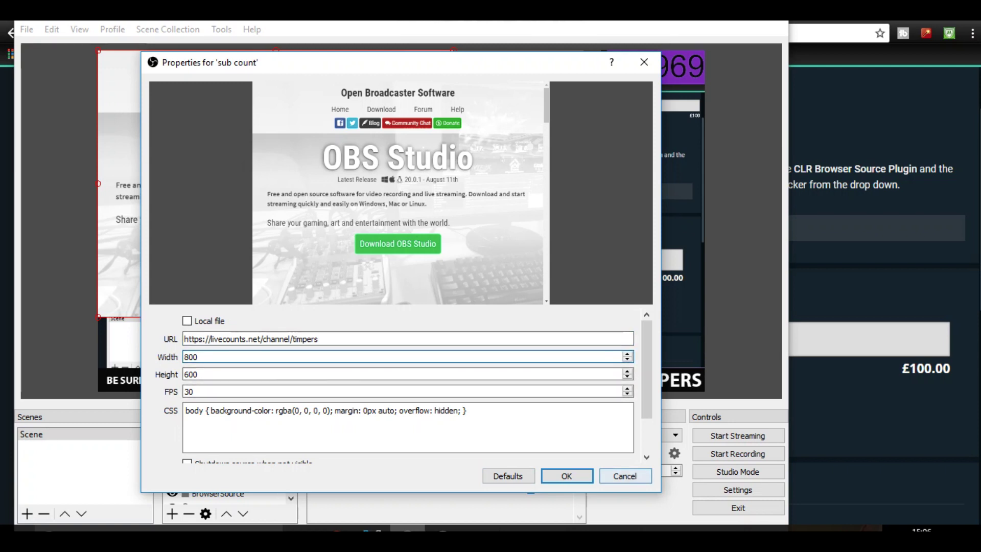
click(624, 476)
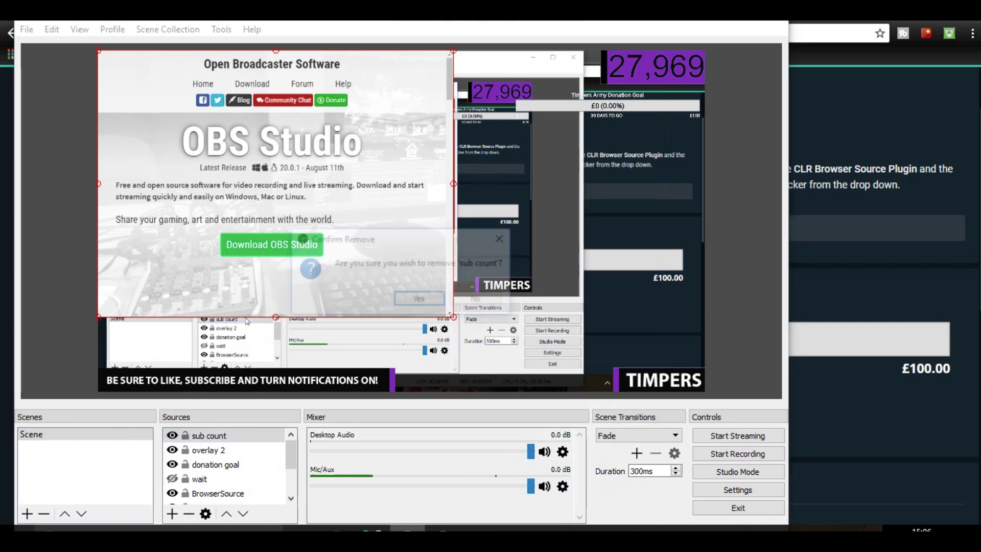
key(Delete)
key(Return)
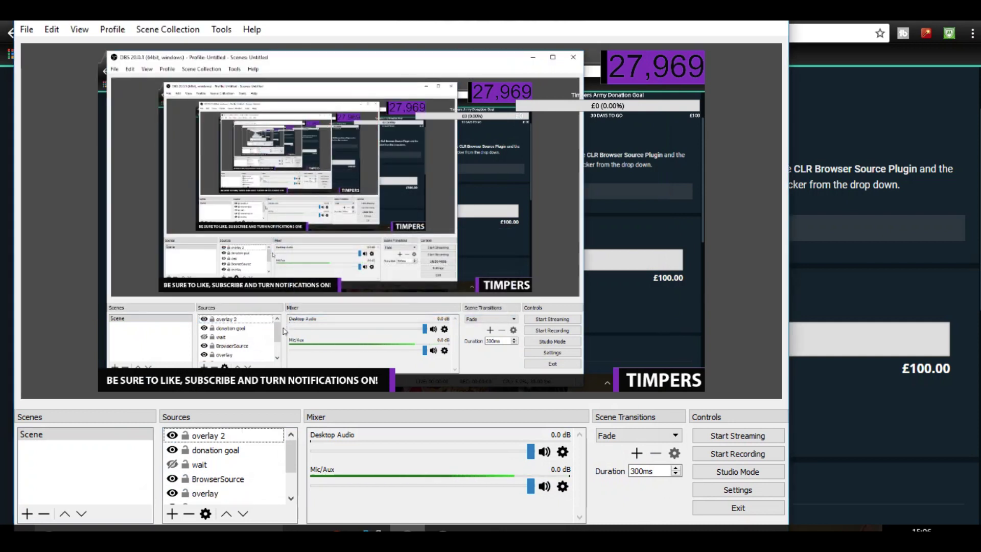
Open the properties of the existing "BrowserSource" subscriber counter and review its URL, width, height, FPS and CSS settings.
scroll(256, 465, down, 3)
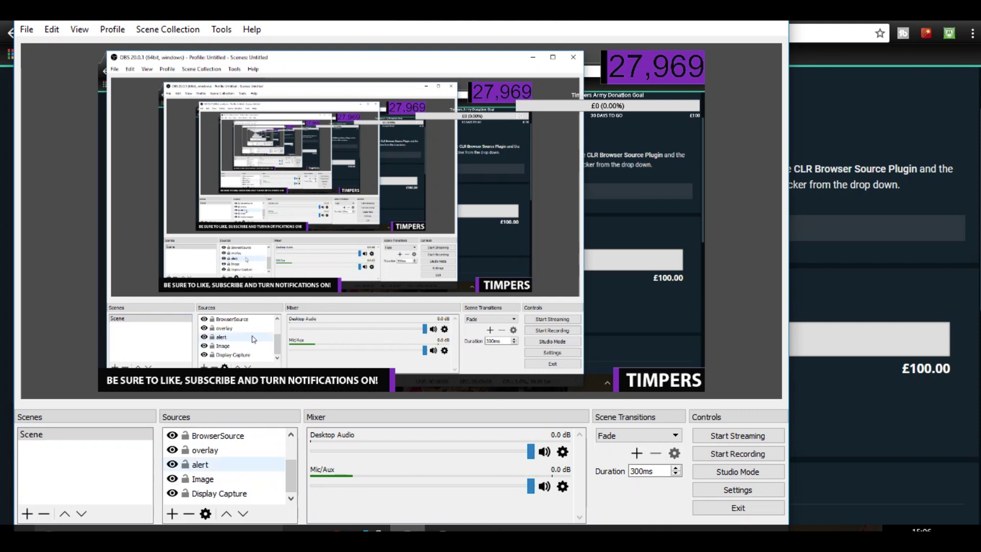
scroll(290, 479, up, 1)
double_click(217, 449)
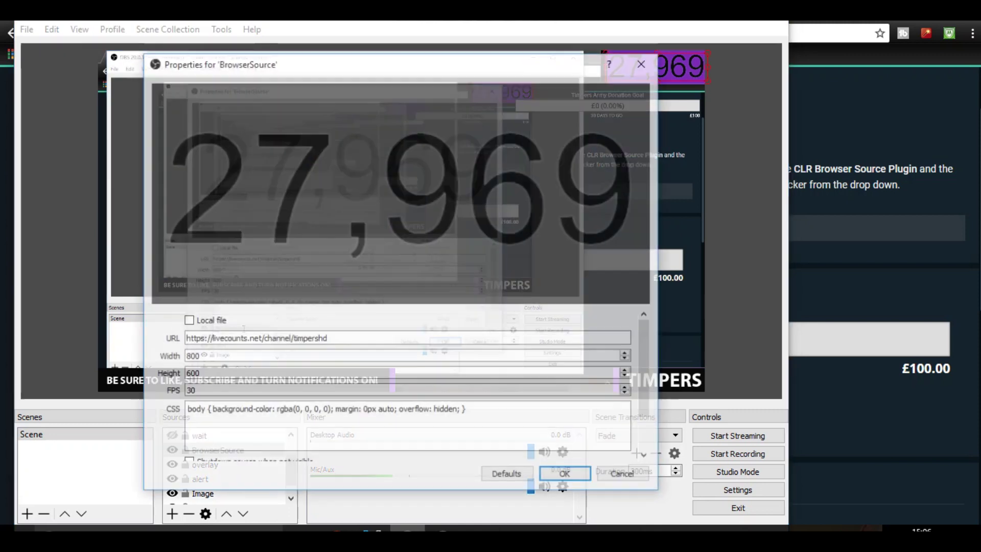
click(198, 357)
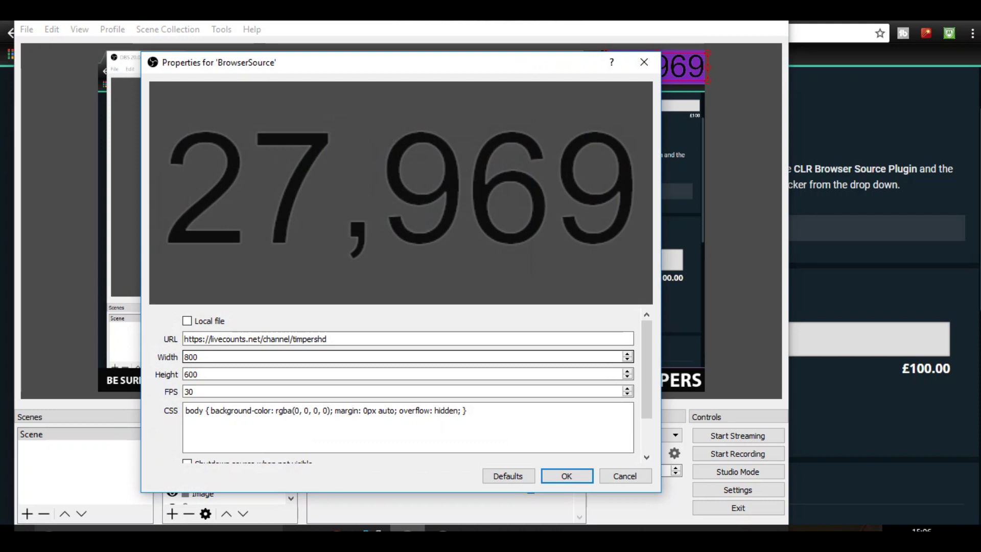
scroll(403, 385, down, 1)
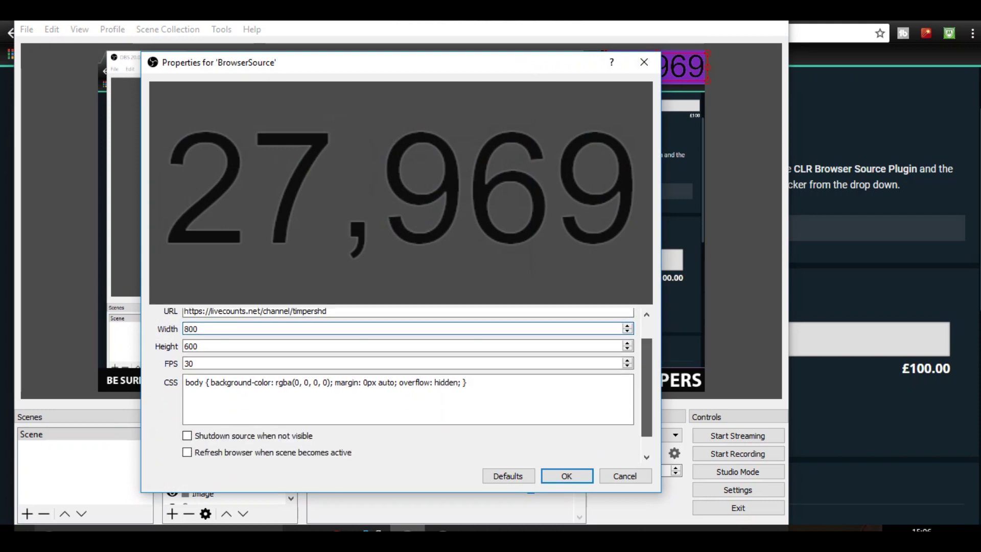
scroll(403, 385, down, 2)
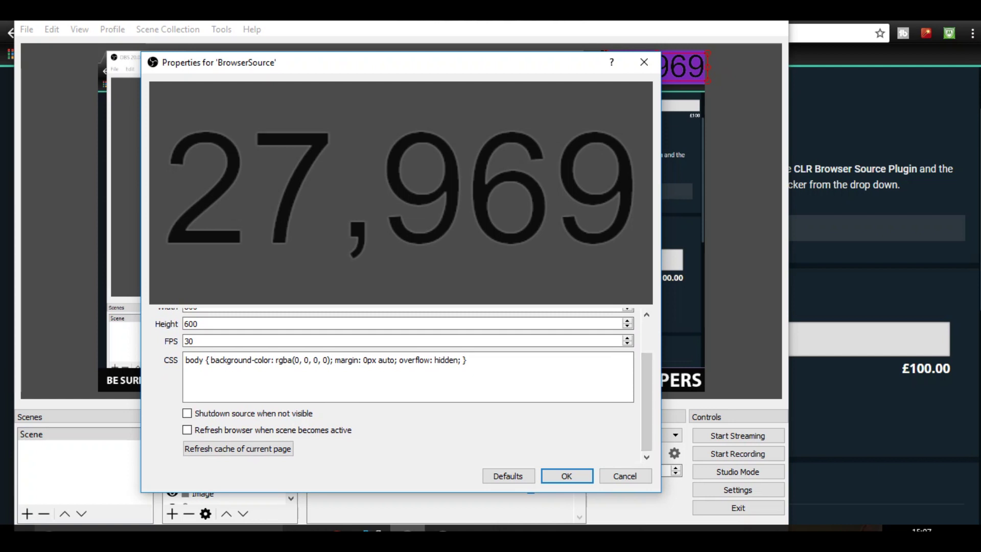
Highlight the subscriber counter's complete CSS code for inspection, leave it unedited, and accept the properties to return to the source list.
drag(466, 360, 185, 360)
click(467, 359)
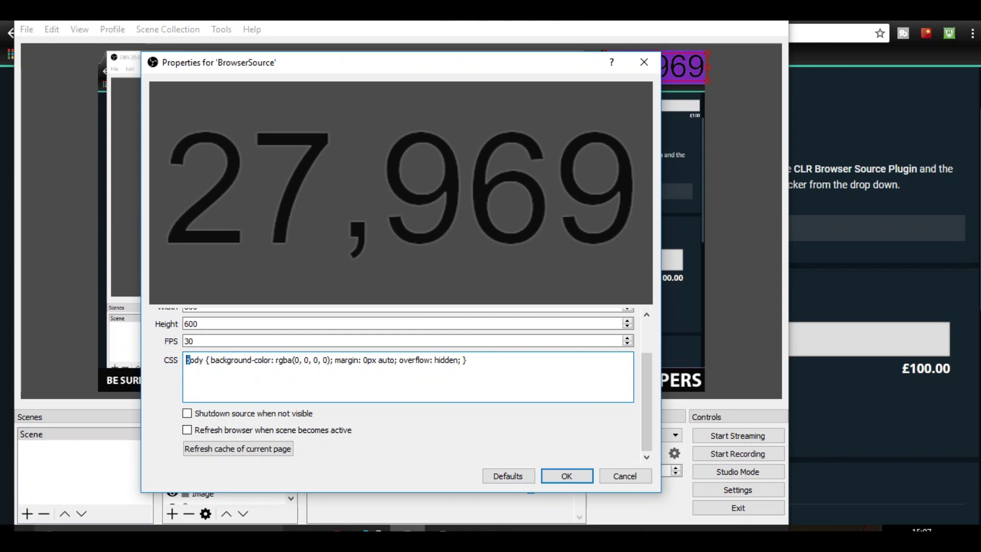
drag(467, 360, 185, 360)
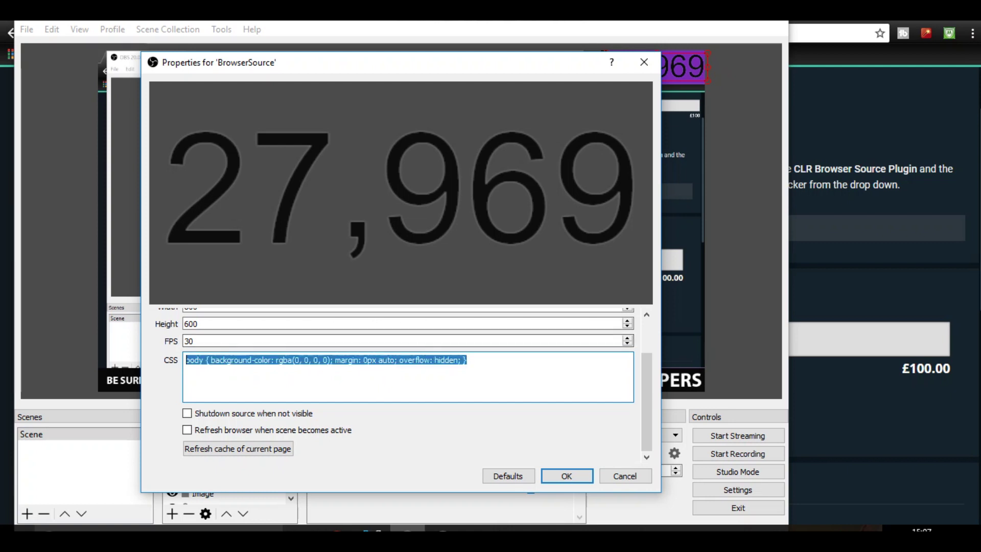
click(467, 360)
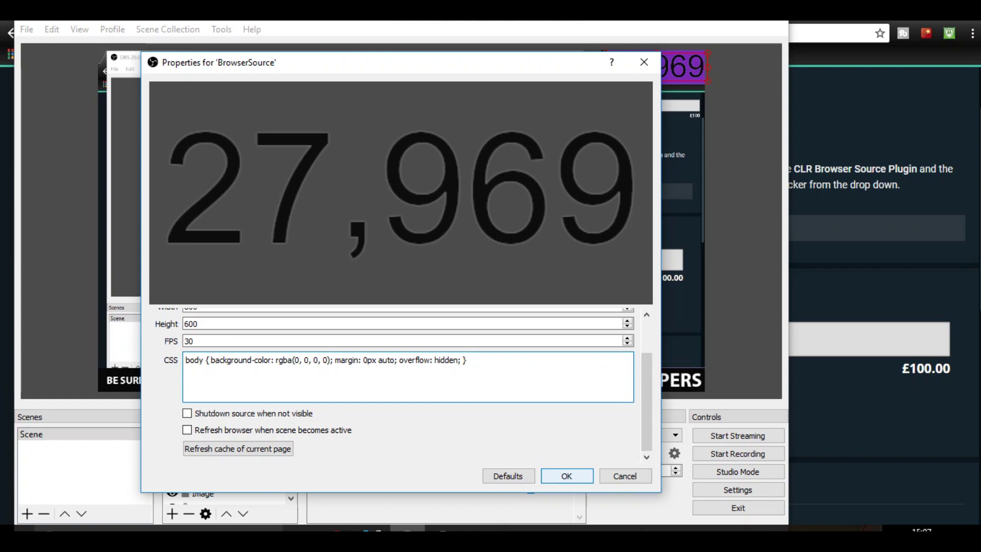
click(567, 475)
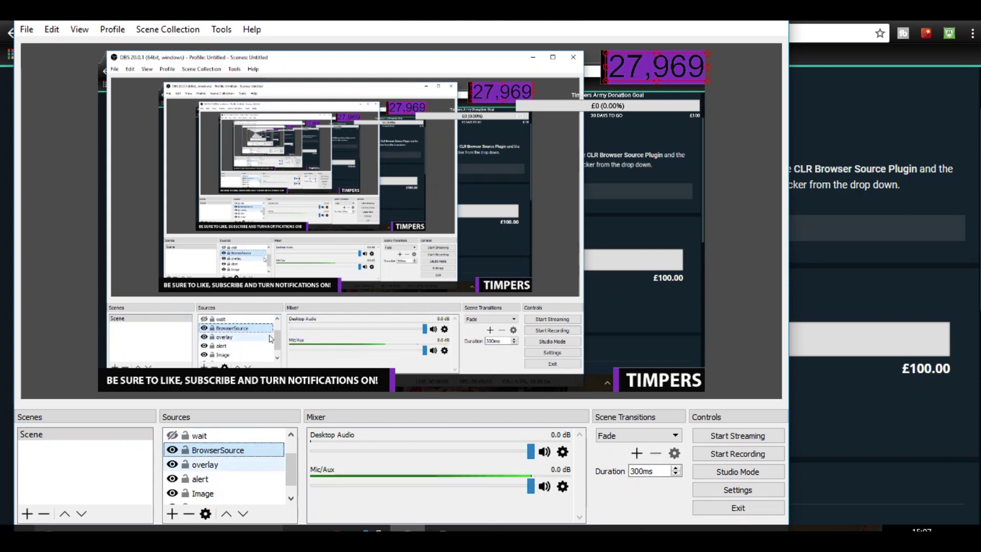
scroll(230, 460, up, 1)
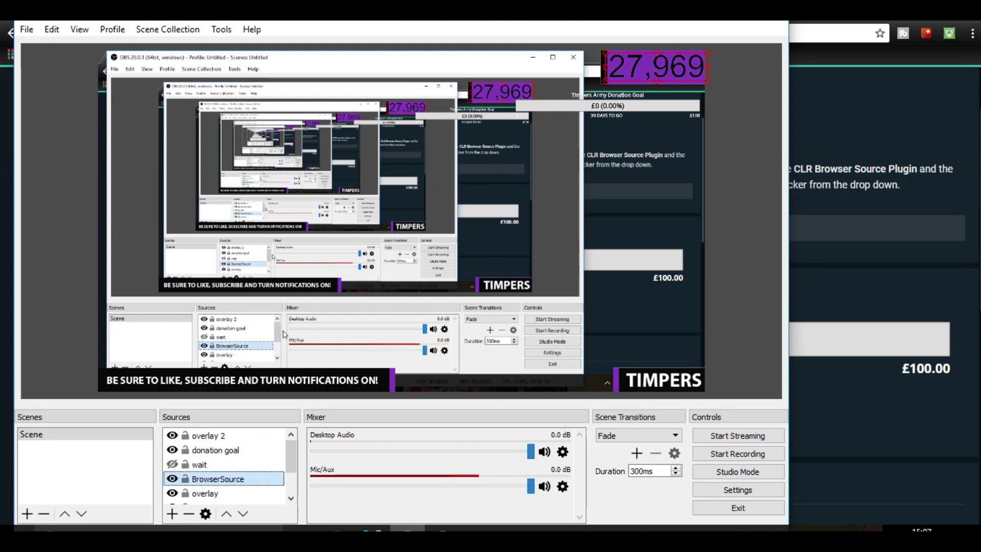